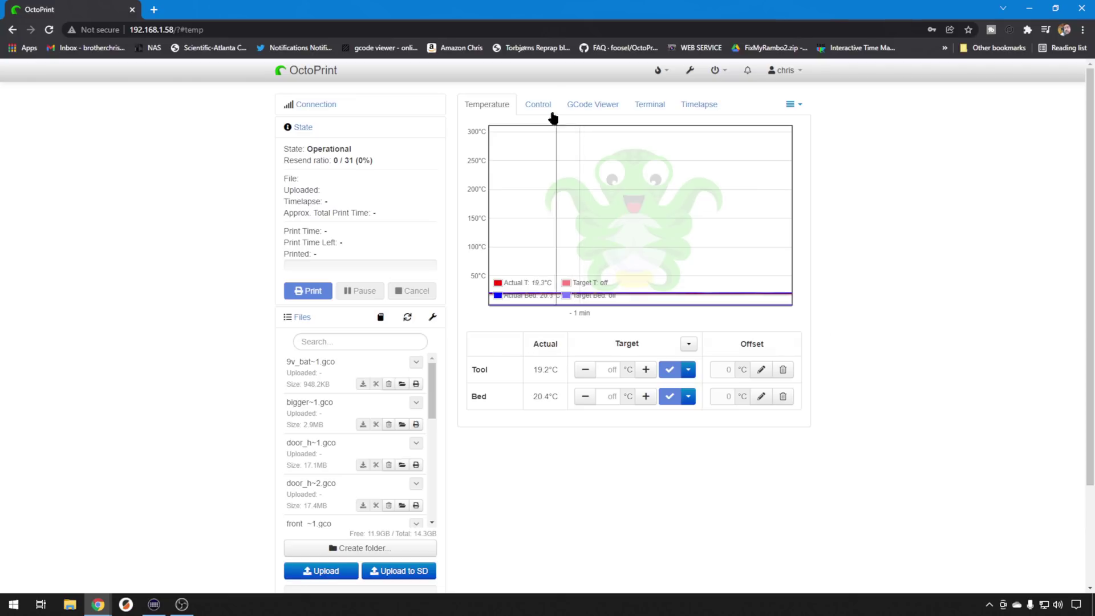
Step: Show the printer's live webcam and jog controls, then open the OctoPrint Settings dialog
{"action": "left_click", "coordinate": [537, 103]}
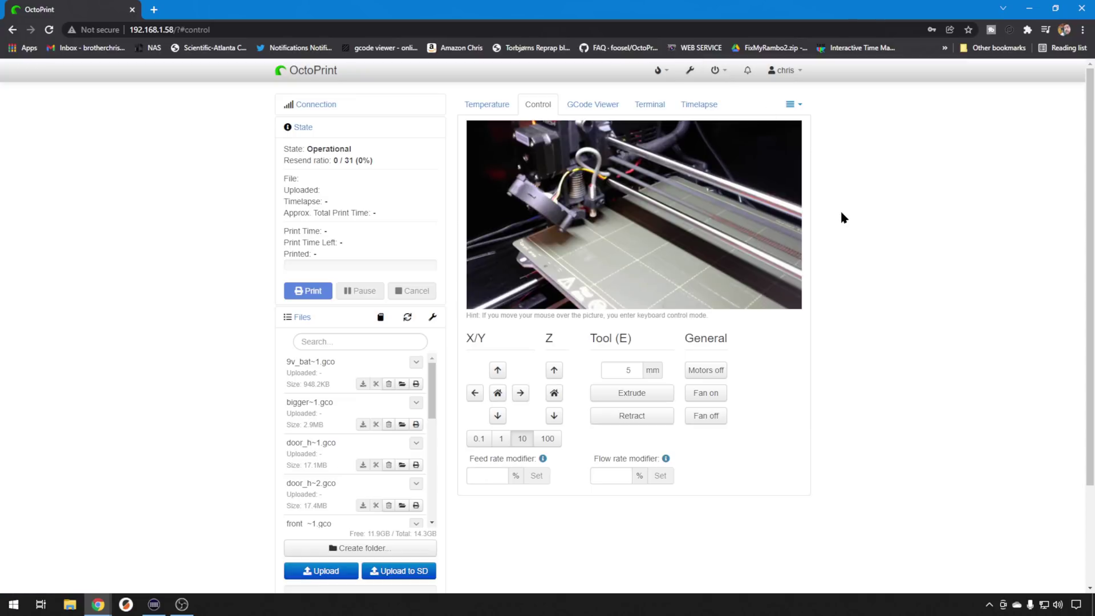
{"action": "left_click", "coordinate": [688, 73]}
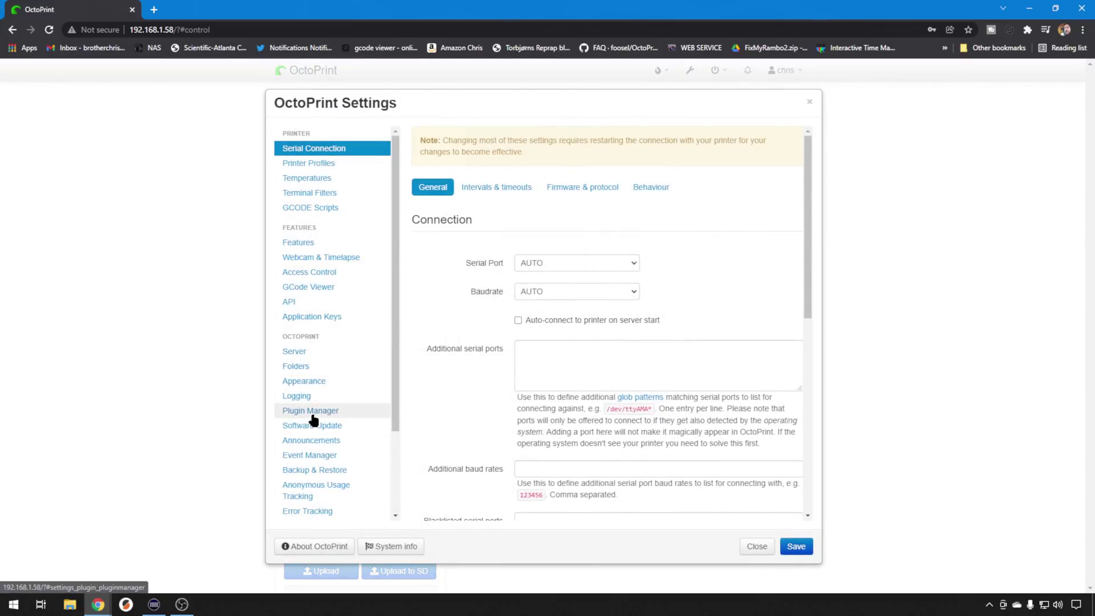
Step: In Plugin Manager's Get More list, search the plugin repository for 'octoever'
{"action": "left_click", "coordinate": [313, 412]}
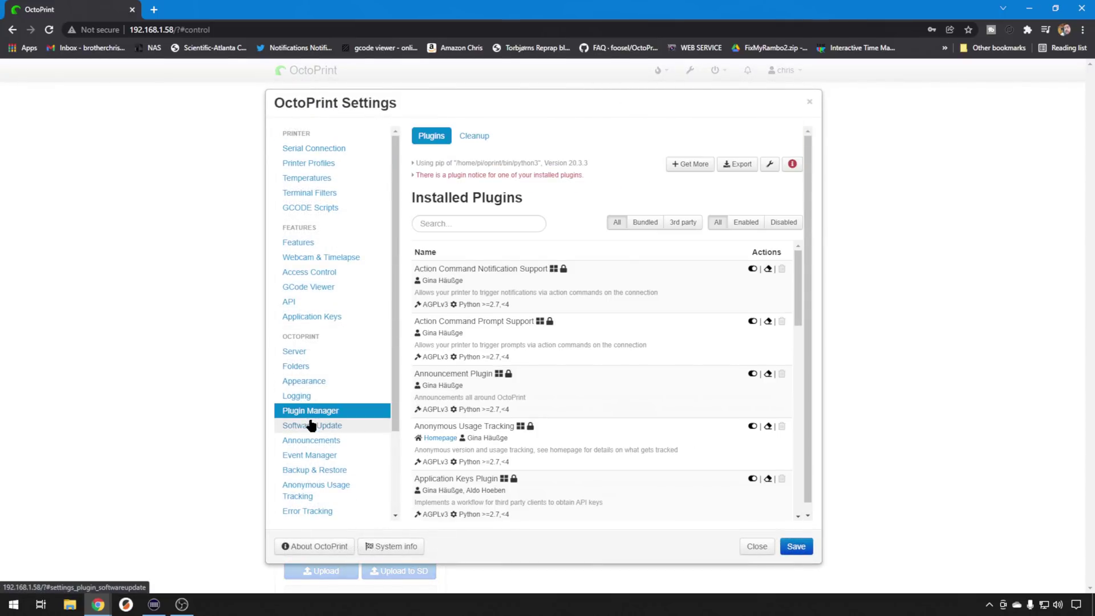
{"action": "left_click", "coordinate": [694, 171]}
{"action": "left_click", "coordinate": [494, 158]}
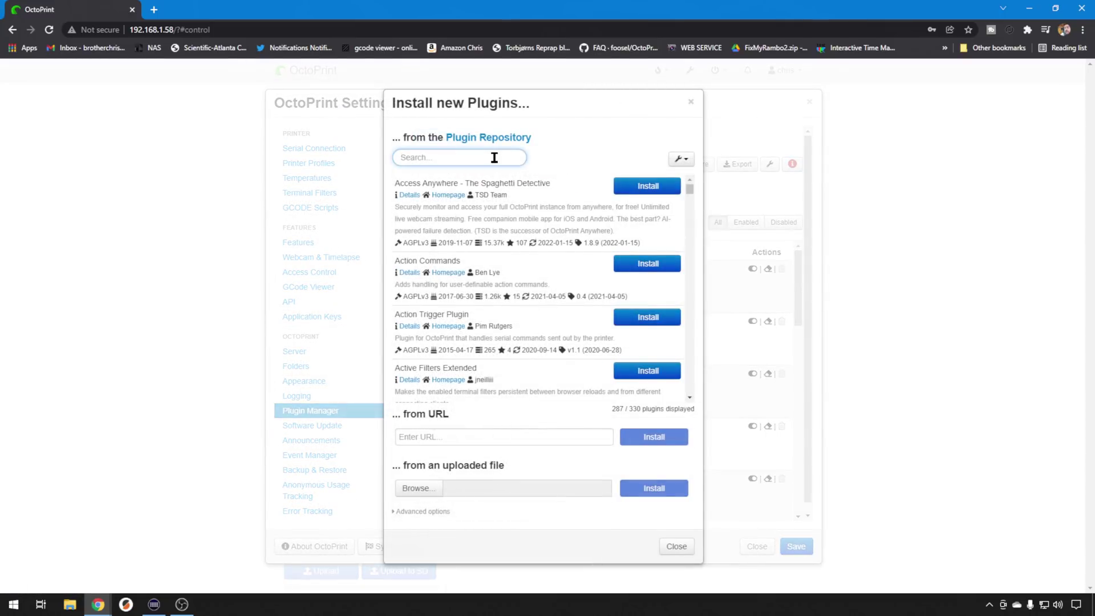
{"action": "type", "text": "octoevery"}
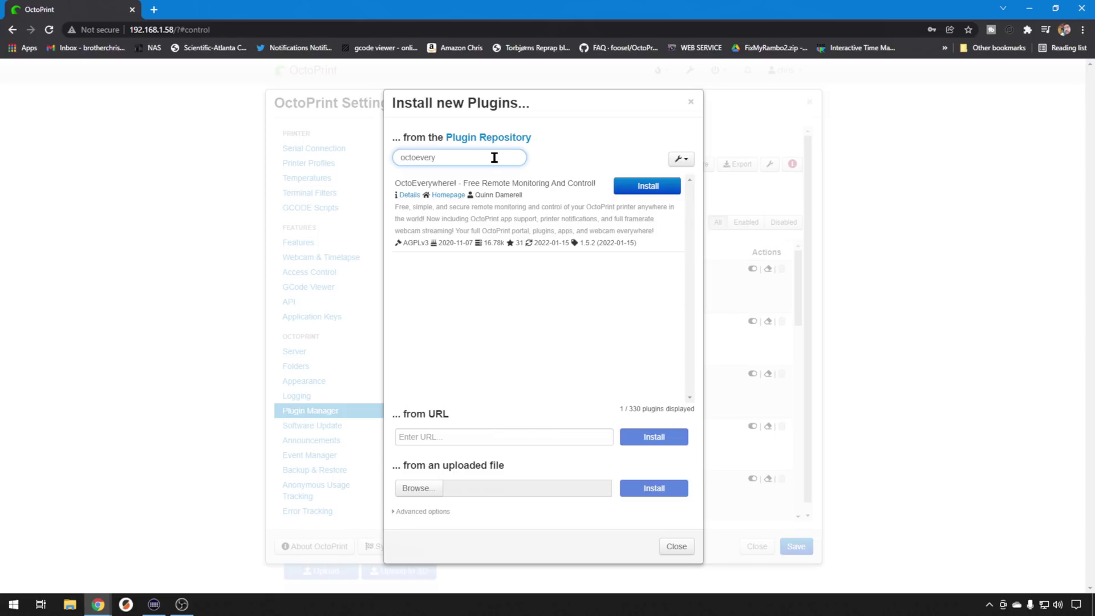
Step: Open the OctoEverywhere! details and homepage in new tabs, then start installing the plugin
{"action": "right_click", "coordinate": [414, 197]}
{"action": "left_click", "coordinate": [433, 204]}
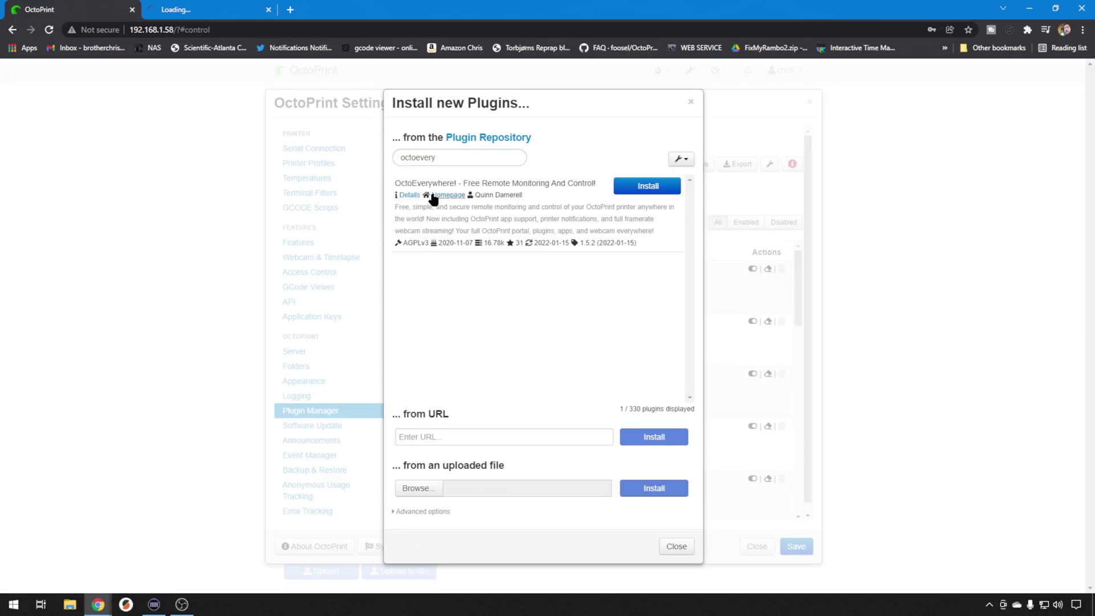
{"action": "right_click", "coordinate": [434, 200]}
{"action": "left_click", "coordinate": [453, 201]}
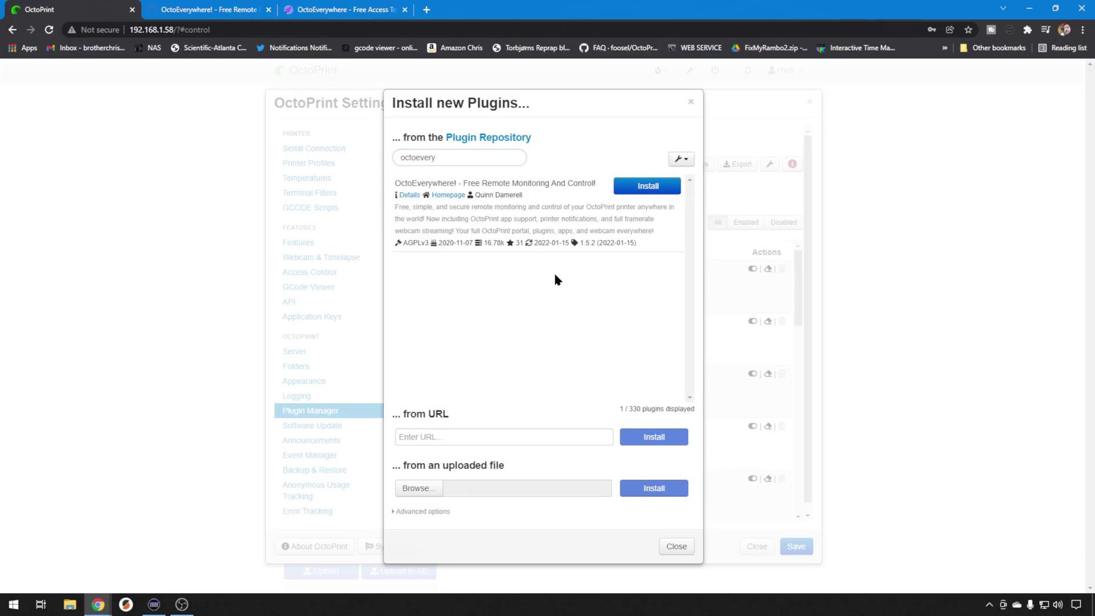
{"action": "left_click", "coordinate": [647, 186]}
Step: Scroll through the OctoEverywhere plugin page, then dismiss OctoPrint's finished installation report
{"action": "key", "text": "ctrl+Tab"}
{"action": "scroll", "coordinate": [174, 391], "scroll_direction": "down", "scroll_amount": 6}
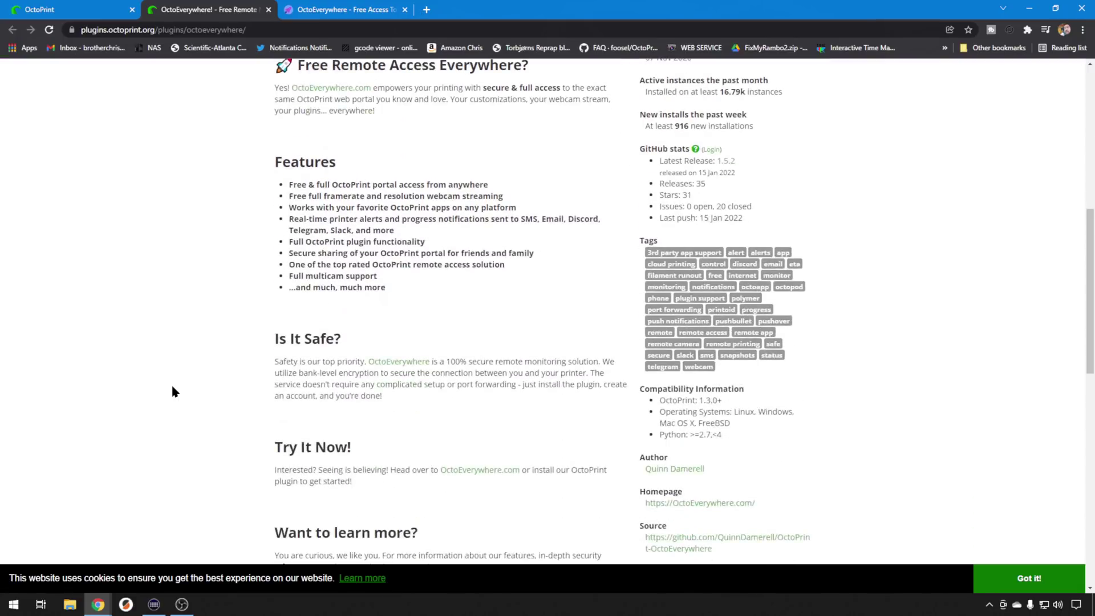
{"action": "scroll", "coordinate": [173, 388], "scroll_direction": "down", "scroll_amount": 3}
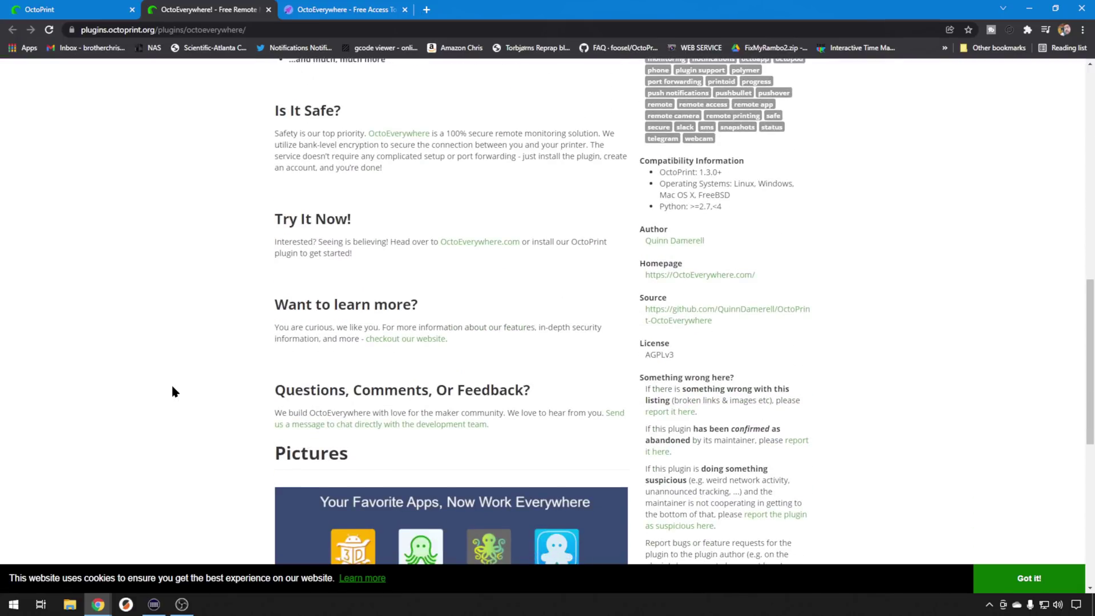
{"action": "scroll", "coordinate": [173, 392], "scroll_direction": "down", "scroll_amount": 5}
{"action": "scroll", "coordinate": [200, 388], "scroll_direction": "up", "scroll_amount": 12}
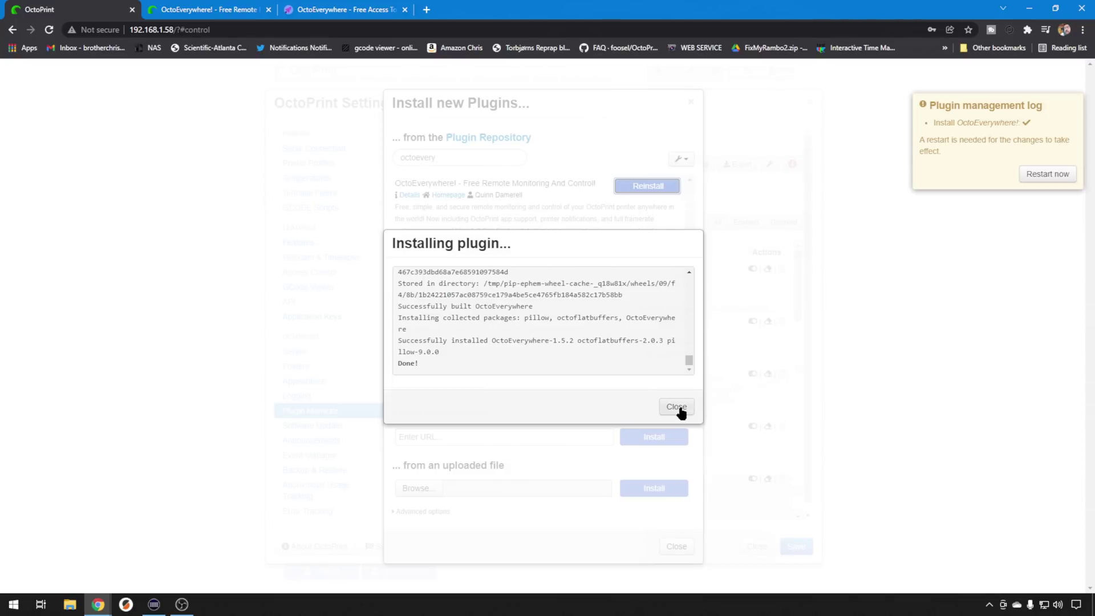
{"action": "left_click", "coordinate": [677, 408]}
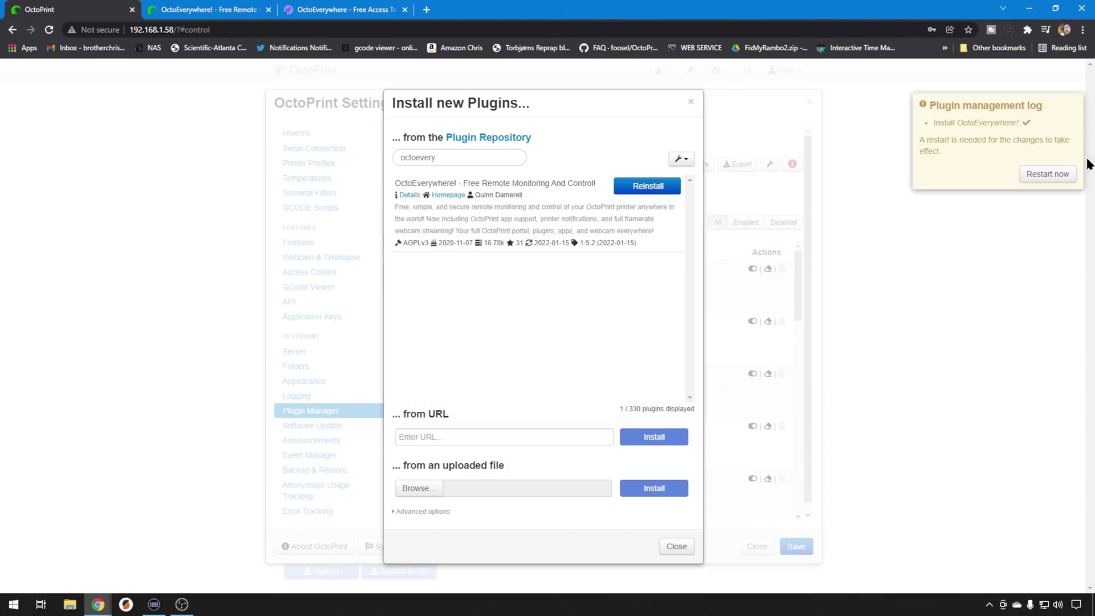
Step: Restart OctoPrint to activate OctoEverywhere!, then begin linking the printer in its wizard
{"action": "left_click", "coordinate": [1062, 175]}
{"action": "left_click", "coordinate": [683, 390]}
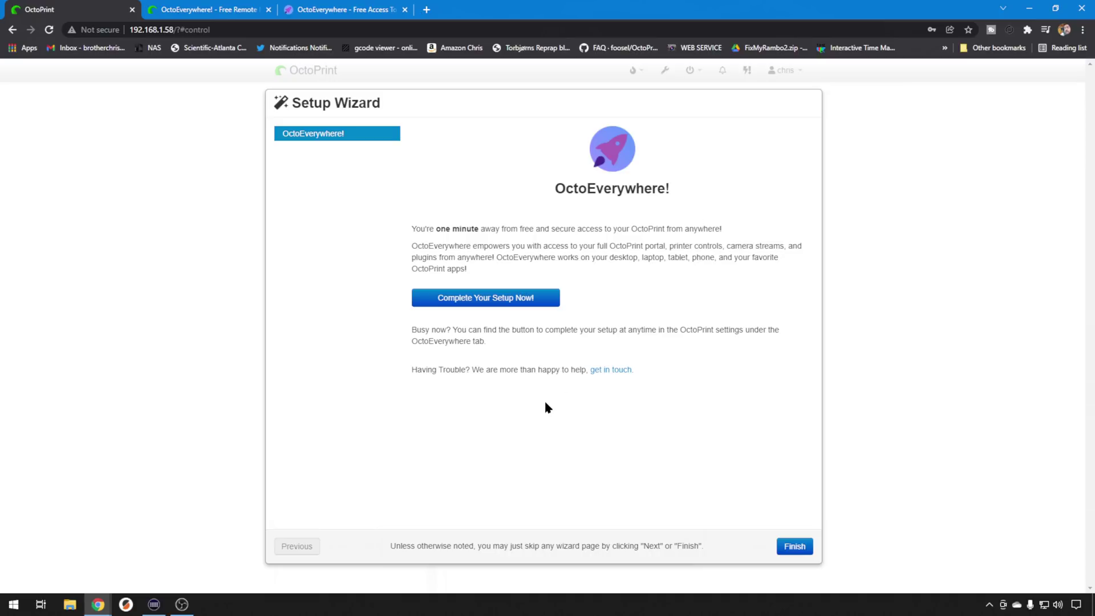
{"action": "left_click", "coordinate": [479, 301]}
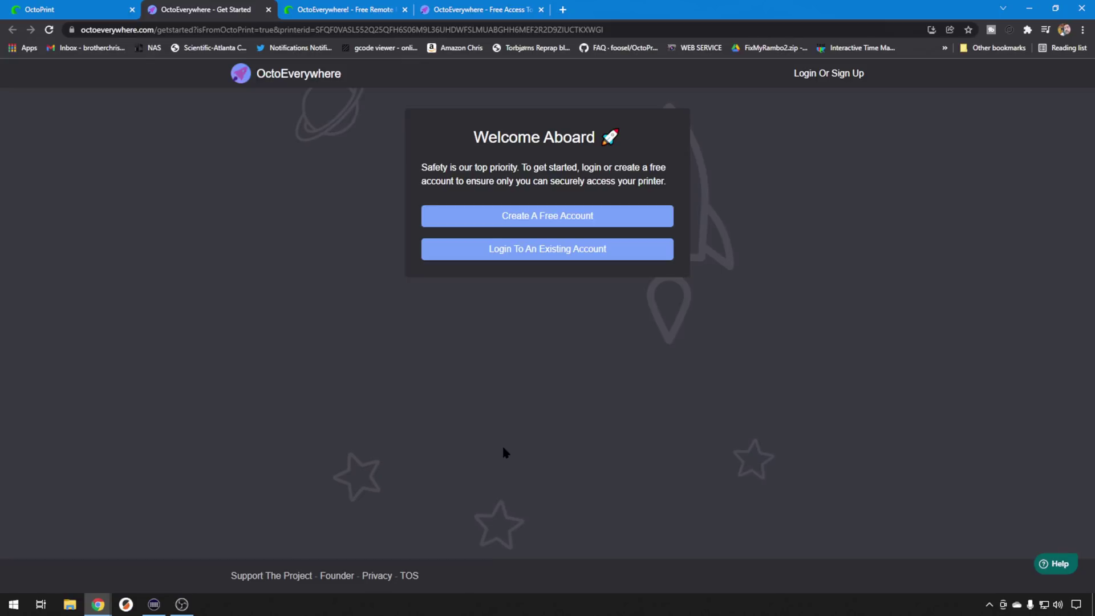
Step: Log in to the existing OctoEverywhere account and finish setup with the printer named Prusa_ENC
{"action": "left_click", "coordinate": [562, 220]}
{"action": "left_click", "coordinate": [567, 251]}
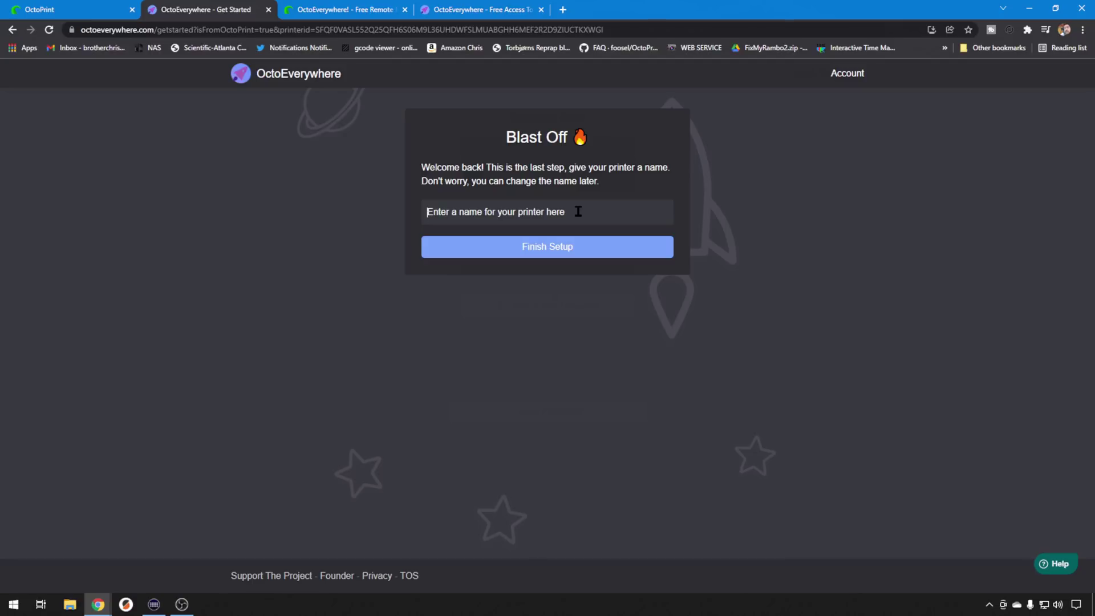
{"action": "type", "text": "Prusa"}
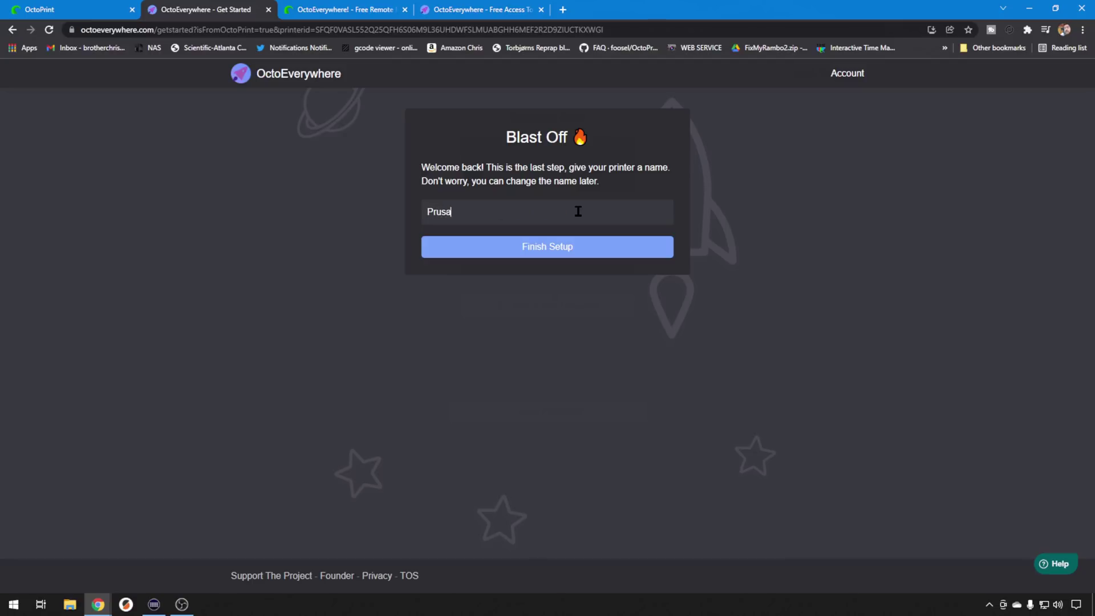
{"action": "type", "text": "_ENC"}
{"action": "left_click", "coordinate": [567, 247]}
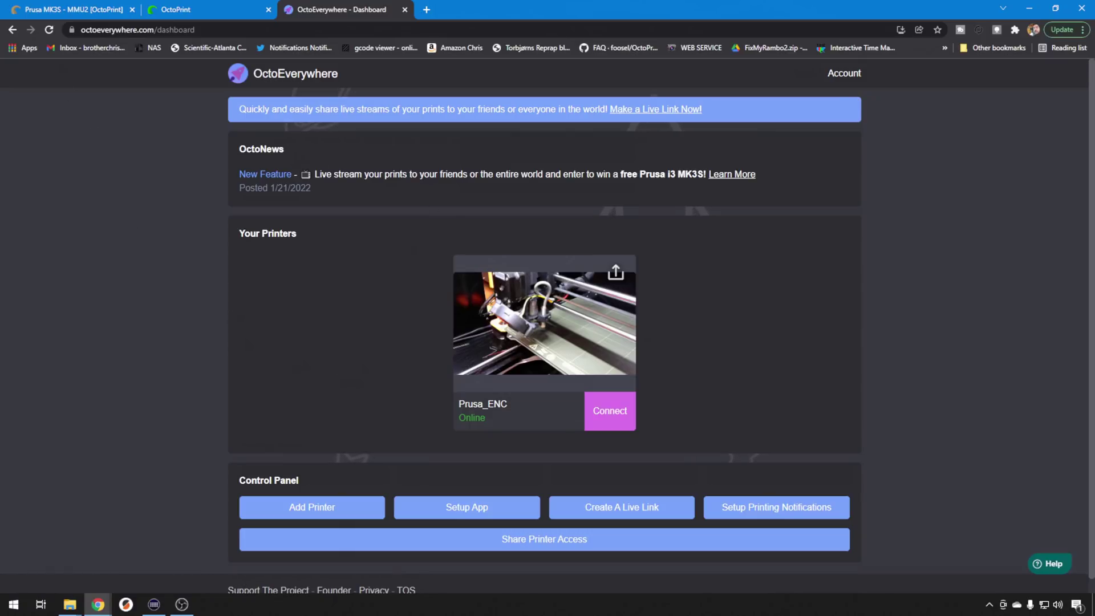
Step: On the Prusa MK3S - MMU2 OctoPrint, open Settings and the OctoEverywhere! plugin page
{"action": "left_click", "coordinate": [73, 11]}
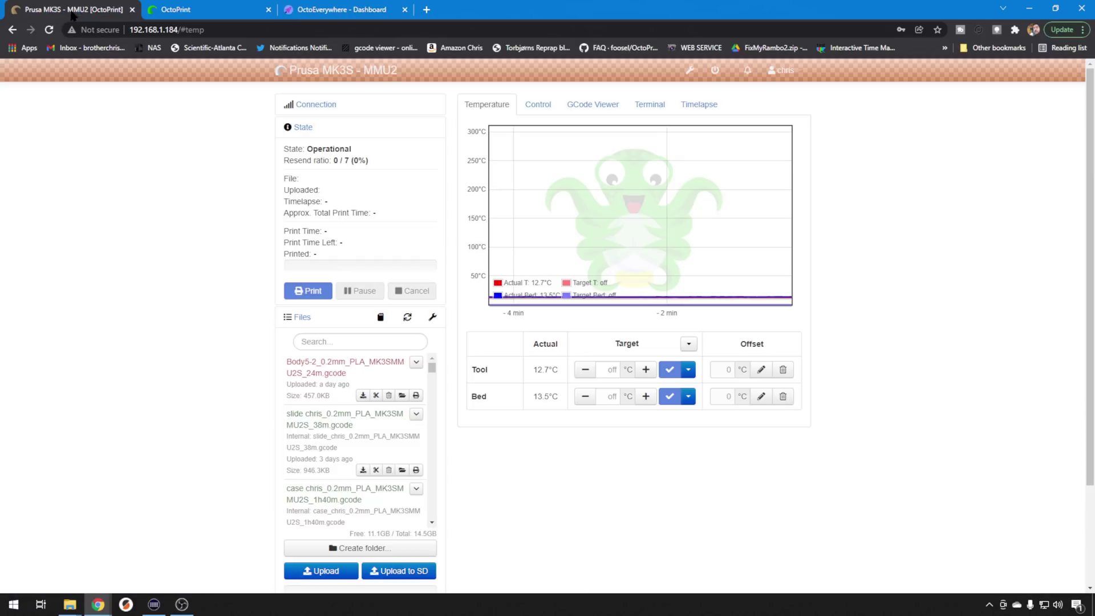
{"action": "left_click", "coordinate": [692, 72]}
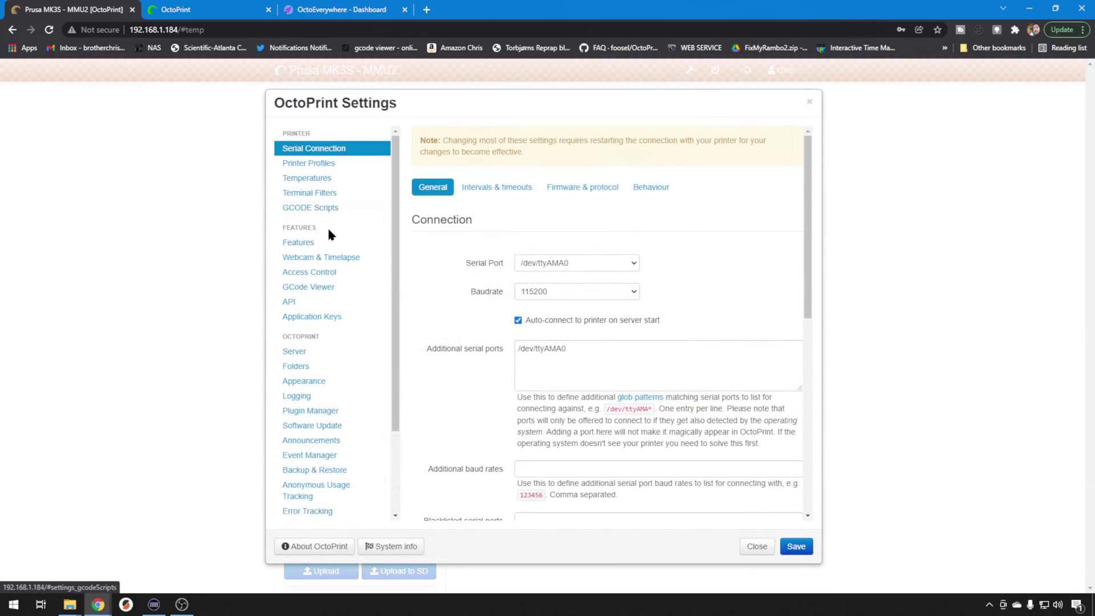
{"action": "left_click", "coordinate": [326, 416]}
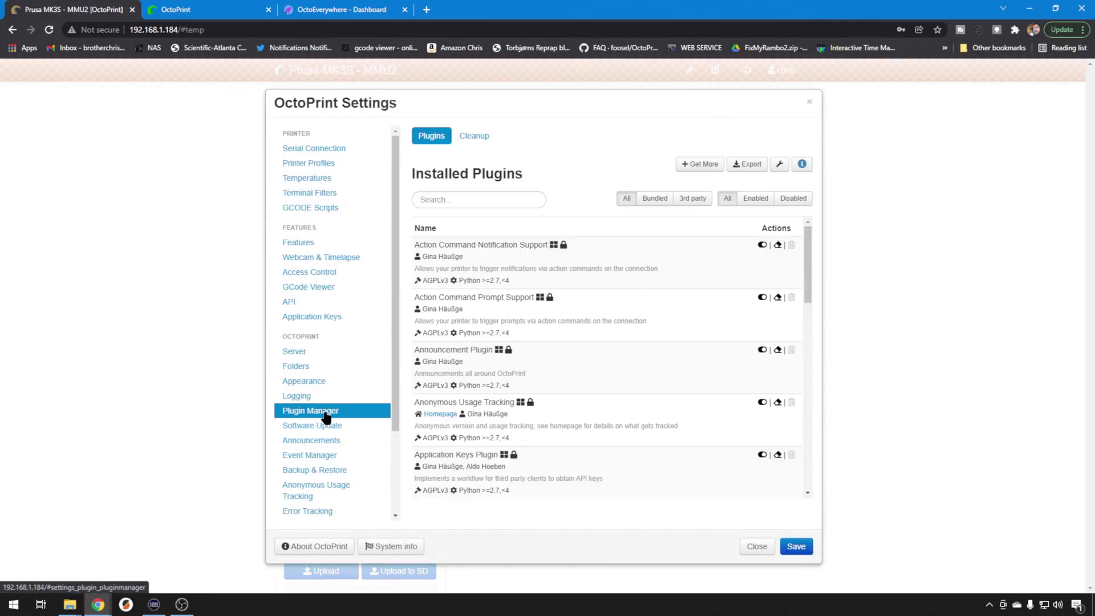
{"action": "left_click", "coordinate": [700, 164]}
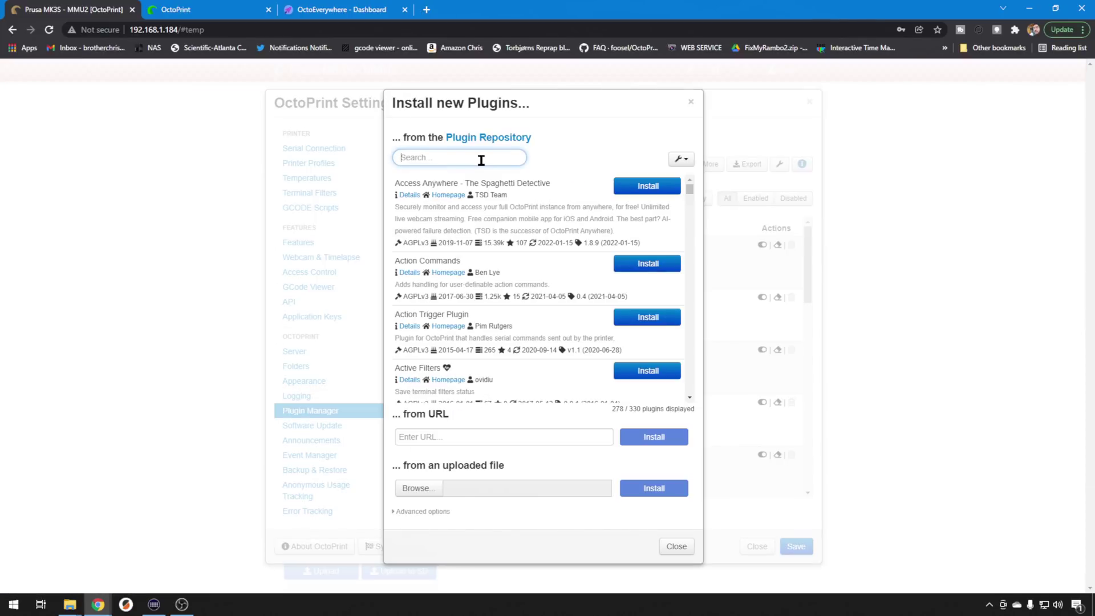
{"action": "type", "text": "octe"}
{"action": "left_click", "coordinate": [691, 101]}
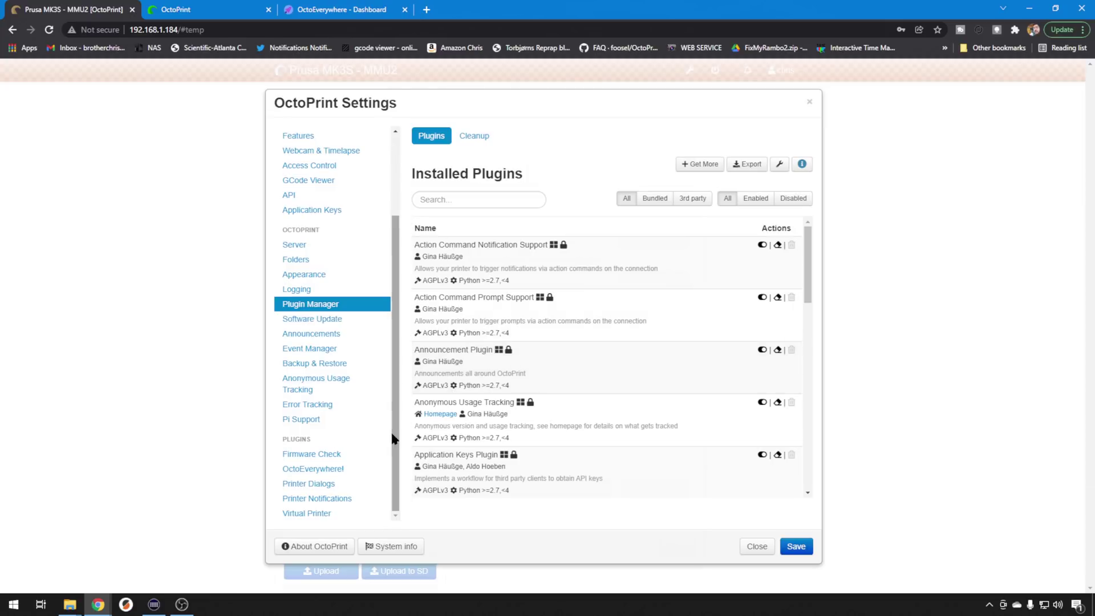
{"action": "left_click", "coordinate": [346, 469]}
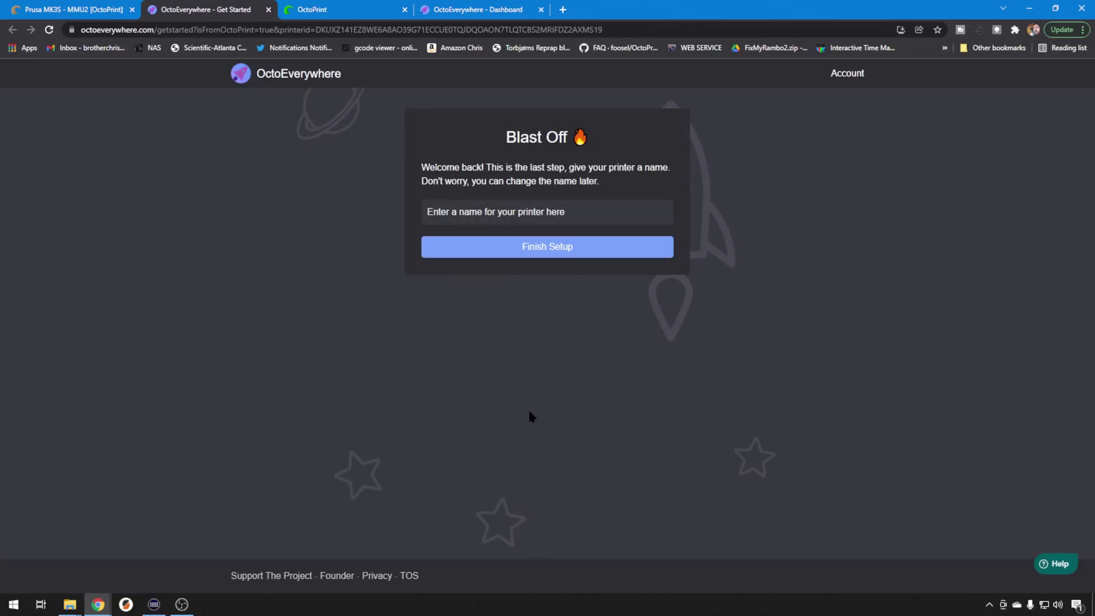
Step: Name the second printer Prusa_mmu2, finish setup, and close the duplicate dashboard tab
{"action": "left_click", "coordinate": [512, 220]}
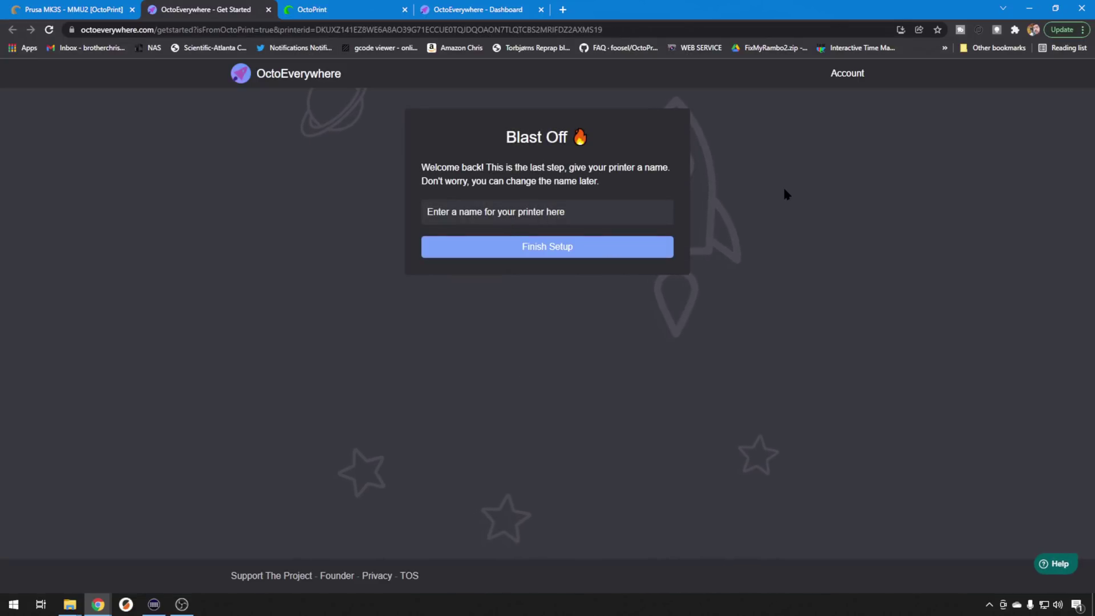
{"action": "type", "text": "Prusa_"}
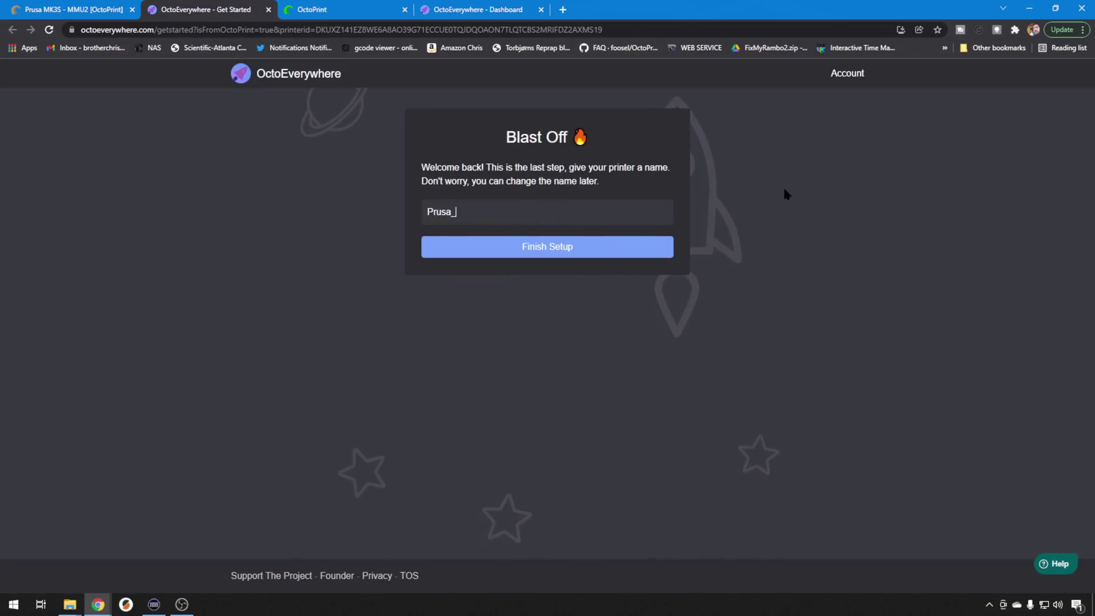
{"action": "type", "text": "mmu2"}
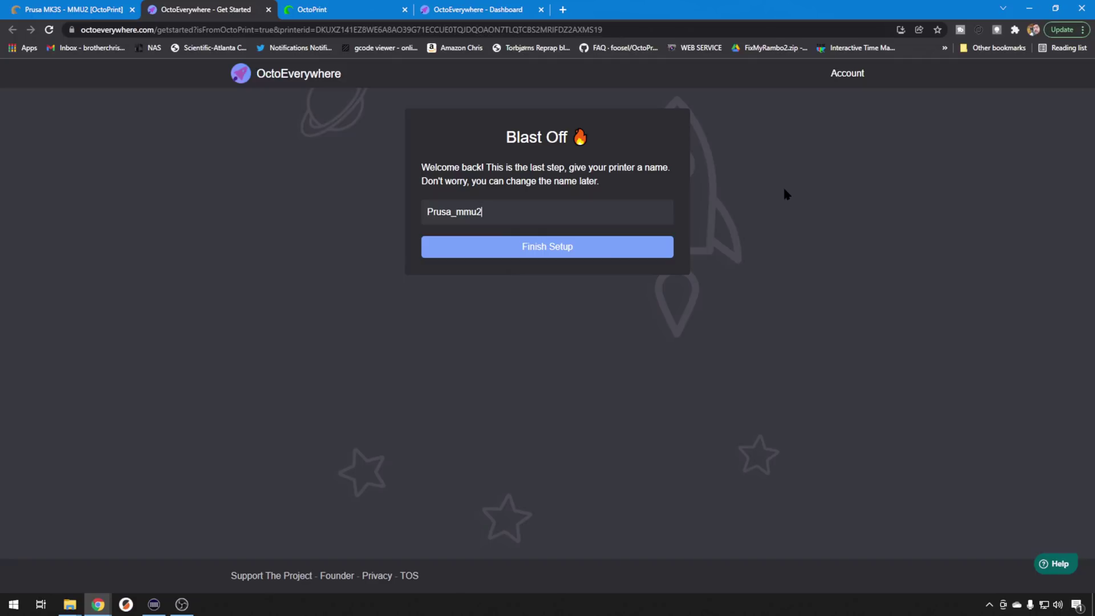
{"action": "left_click", "coordinate": [576, 251]}
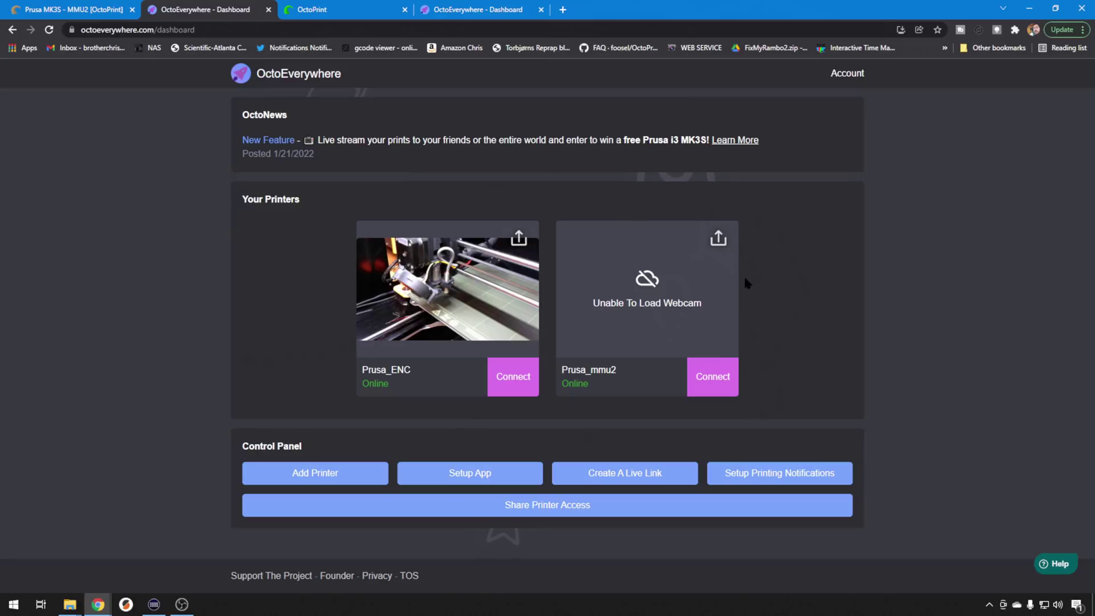
{"action": "key", "text": "ctrl+w"}
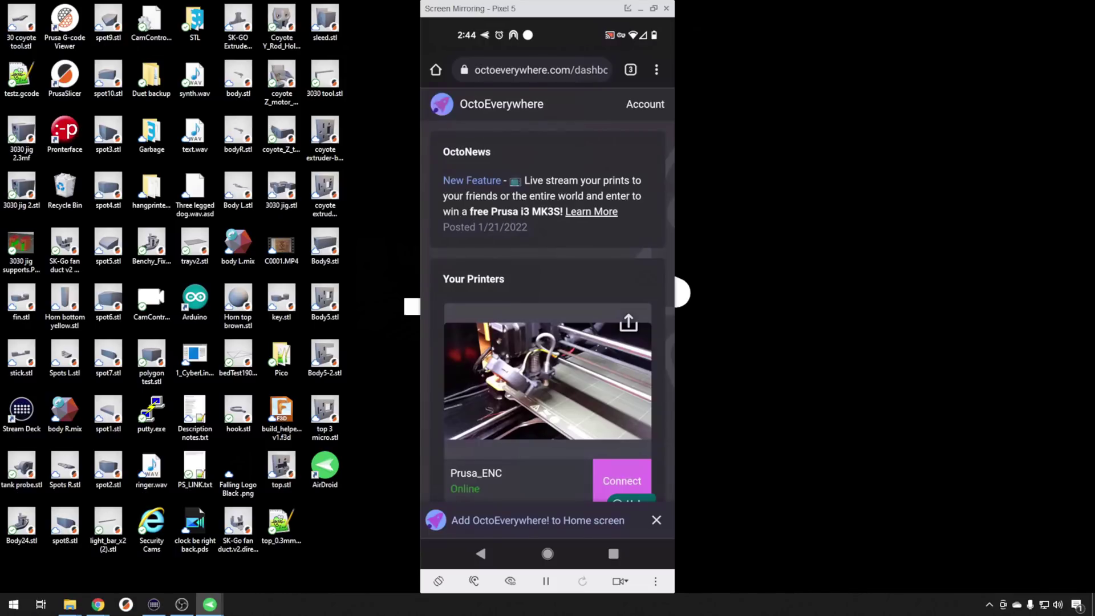
Step: Scroll the mirrored Pixel 5 dashboard to check Prusa_ENC and Prusa_mmu2 are online
{"action": "scroll", "coordinate": [548, 297], "scroll_direction": "down", "scroll_amount": 4}
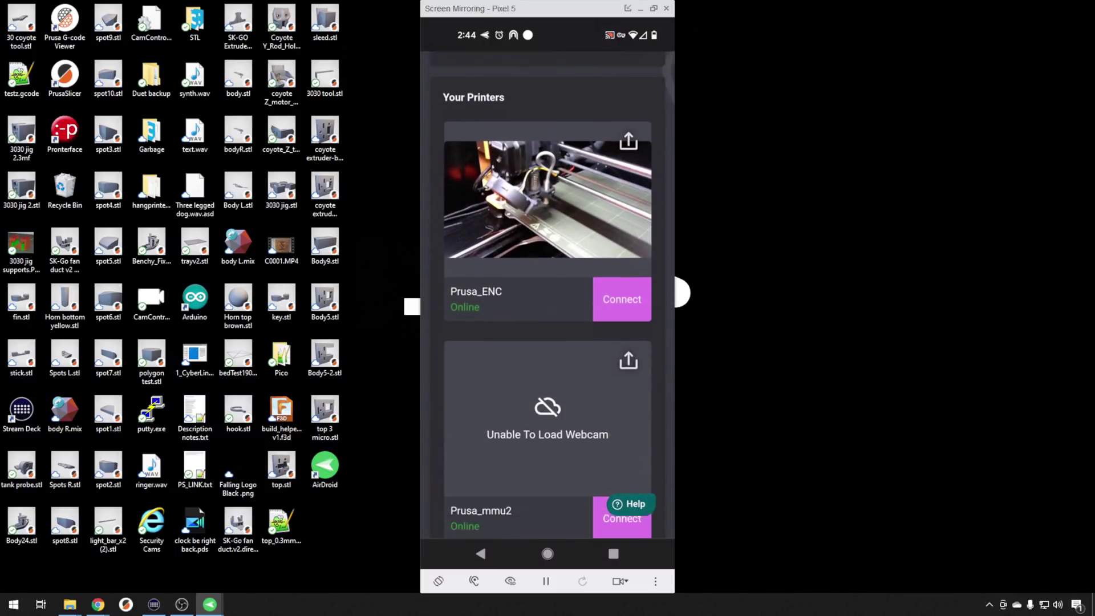
{"action": "scroll", "coordinate": [548, 296], "scroll_direction": "down", "scroll_amount": 4}
{"action": "scroll", "coordinate": [548, 296], "scroll_direction": "up", "scroll_amount": 6}
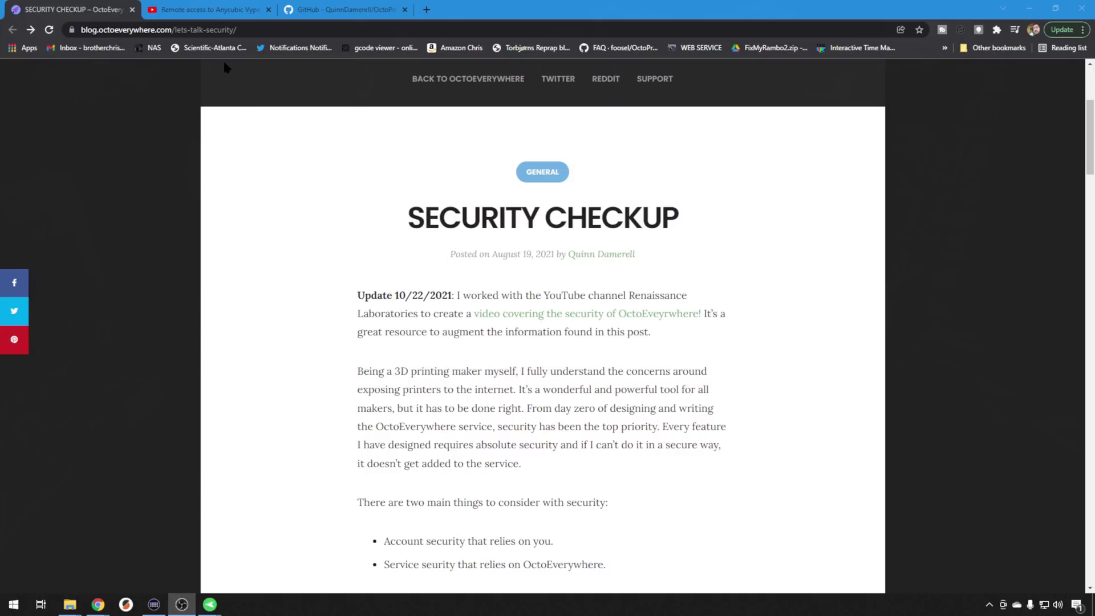
Step: Switch browser tabs away from the blog post back to the OctoEverywhere dashboard
{"action": "left_click", "coordinate": [202, 9]}
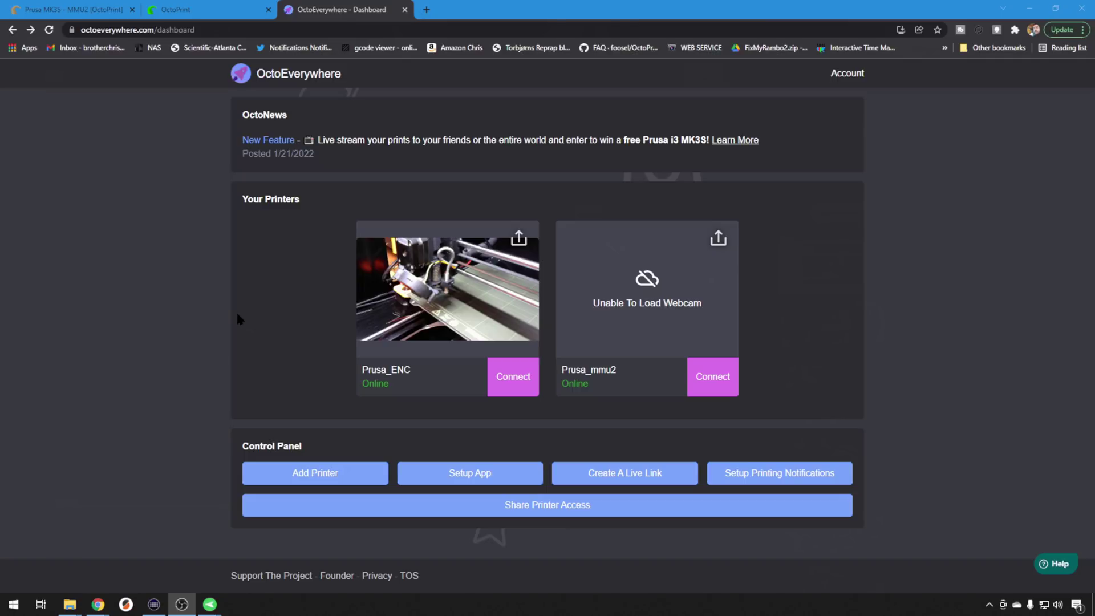
Step: Choose Setup App in the Control Panel to see Printoid, OctoApp, OctoPod and Polymer guides
{"action": "left_click", "coordinate": [498, 473]}
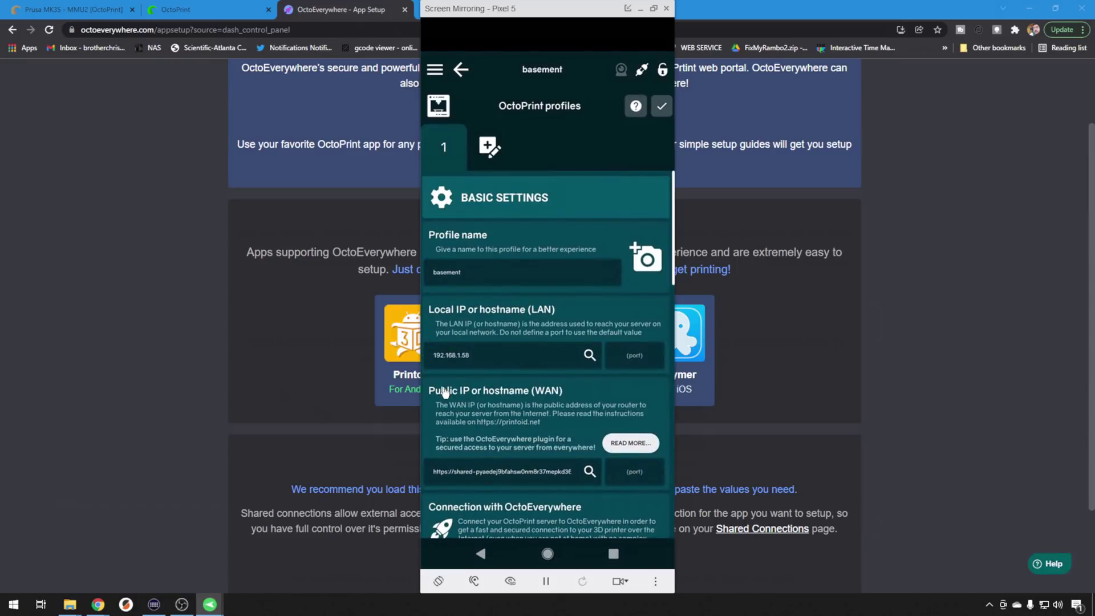
{"action": "scroll", "coordinate": [445, 392], "scroll_direction": "down", "scroll_amount": 3}
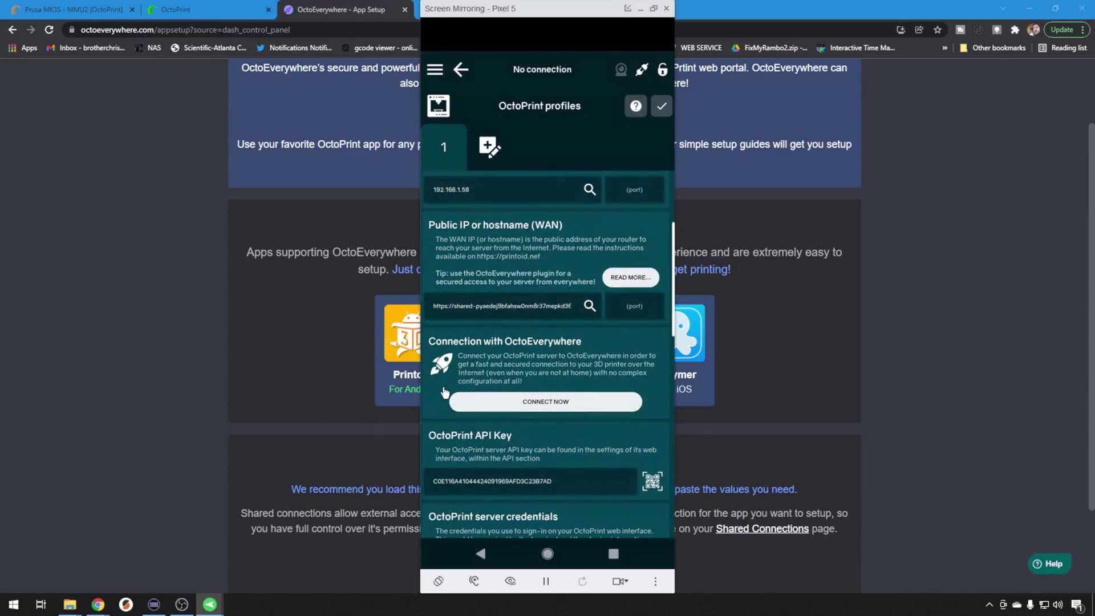
{"action": "left_click", "coordinate": [445, 393]}
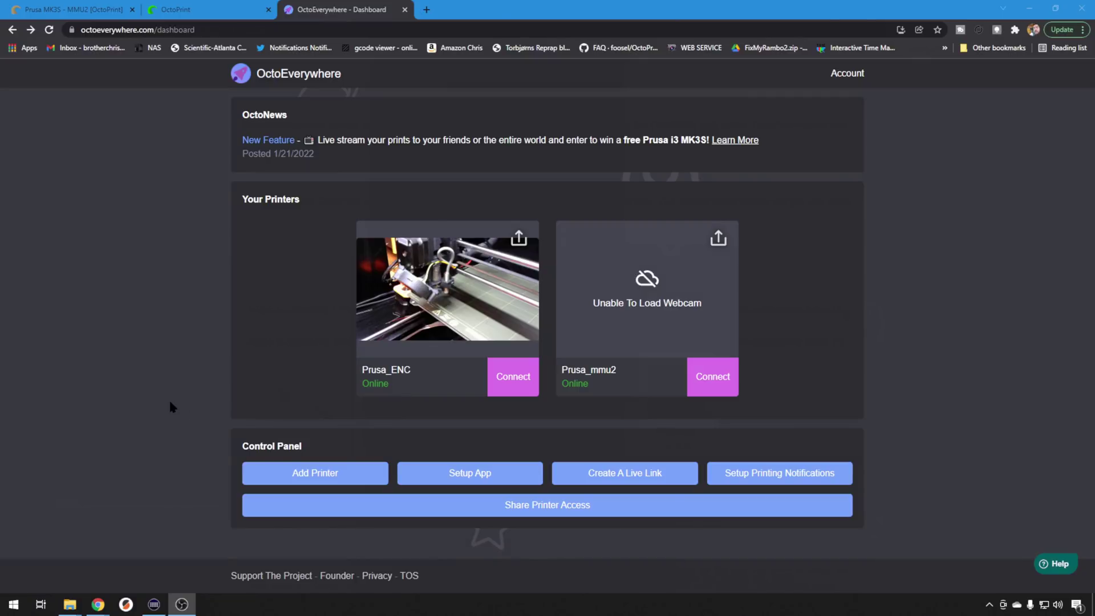
{"action": "left_click", "coordinate": [431, 509]}
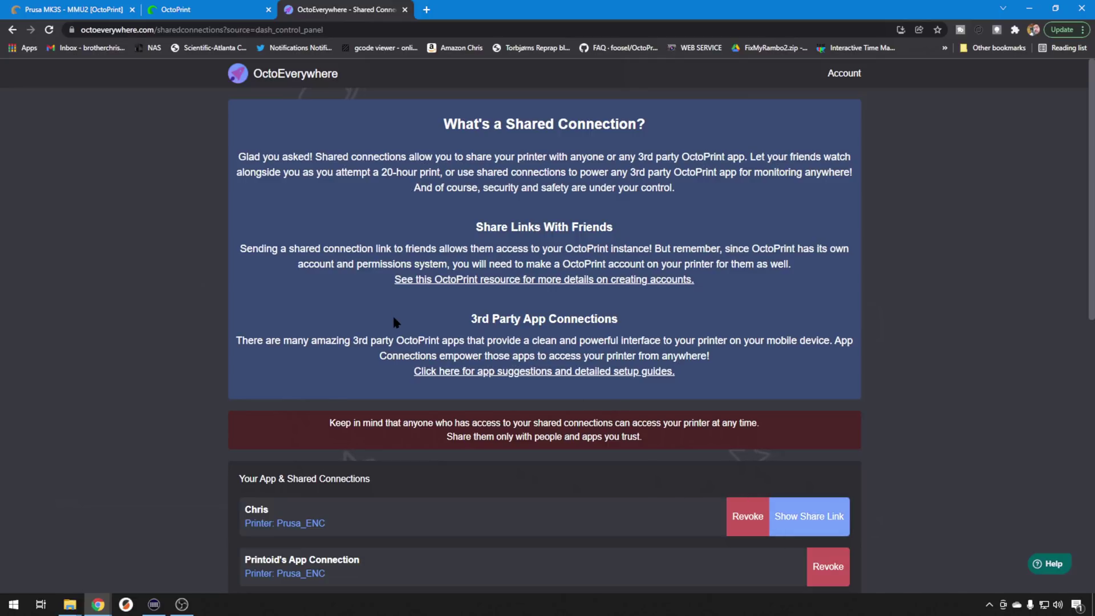
{"action": "key", "text": "alt+Left"}
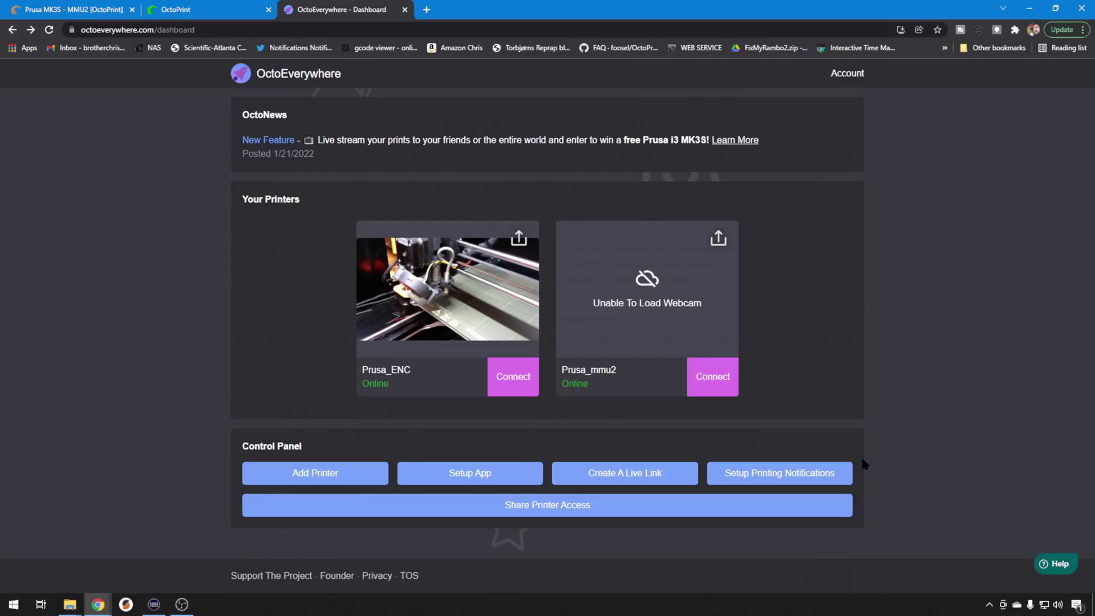
Step: Add Email as an active notification channel with Enable Notifications switched on
{"action": "left_click", "coordinate": [822, 473]}
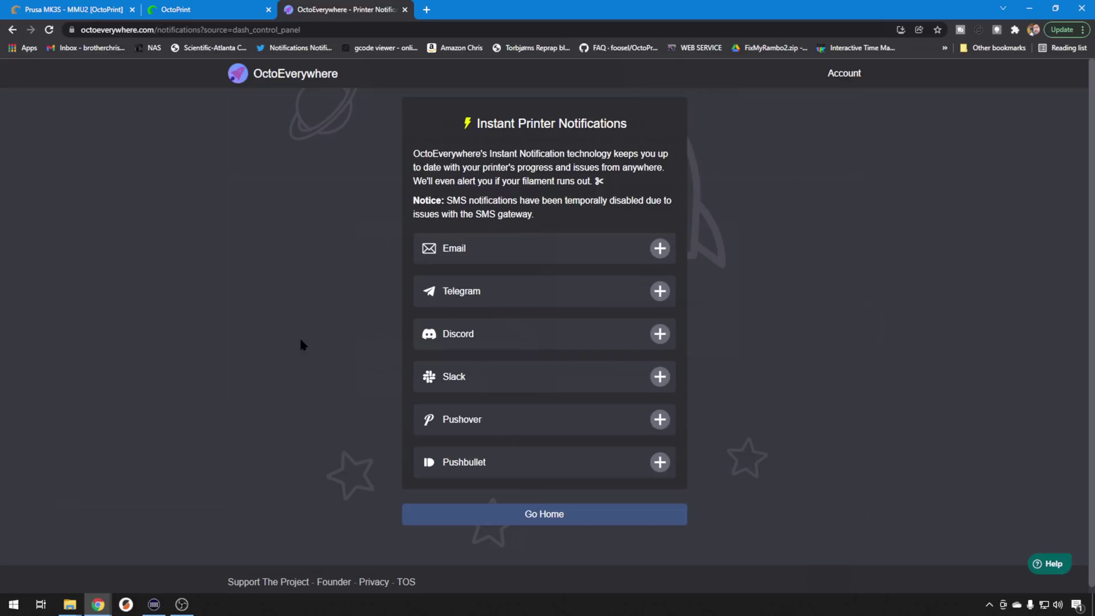
{"action": "left_click", "coordinate": [660, 248]}
{"action": "left_click", "coordinate": [659, 204]}
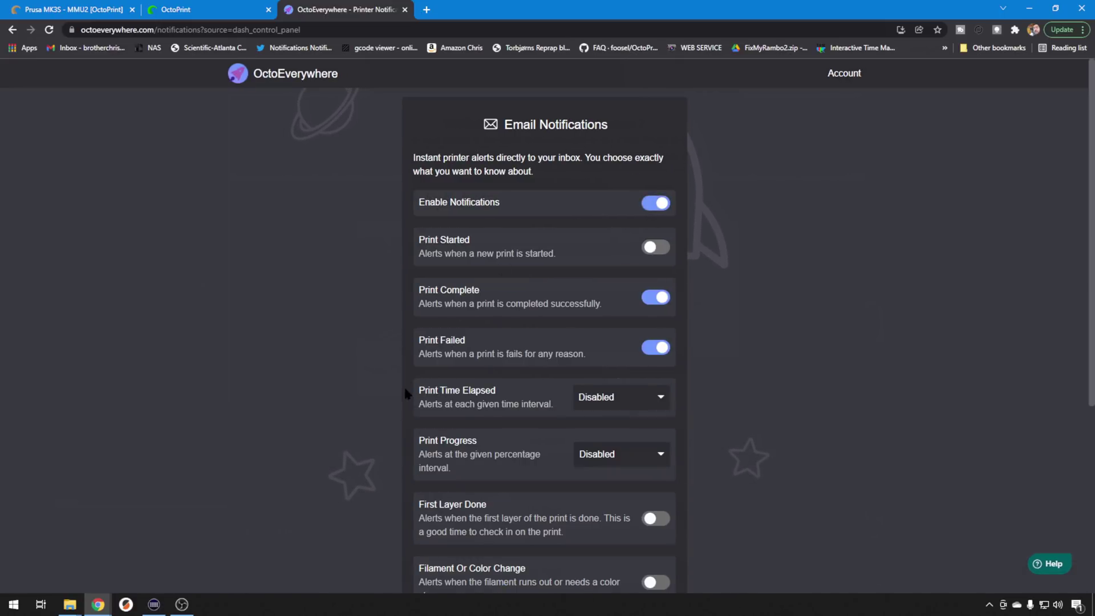
{"action": "scroll", "coordinate": [406, 393], "scroll_direction": "down", "scroll_amount": 5}
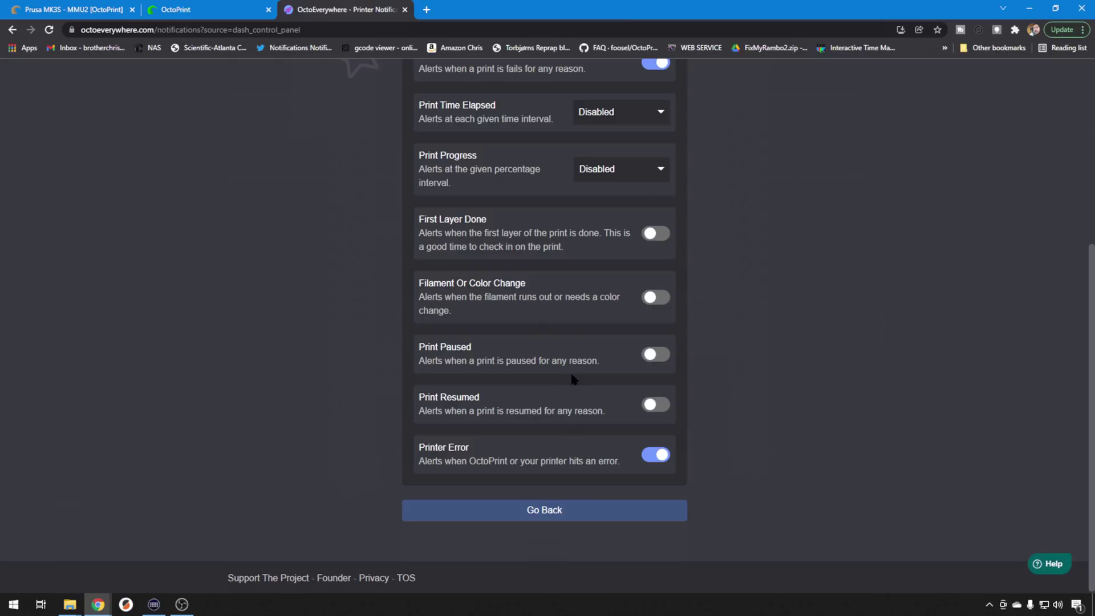
{"action": "left_click", "coordinate": [547, 510]}
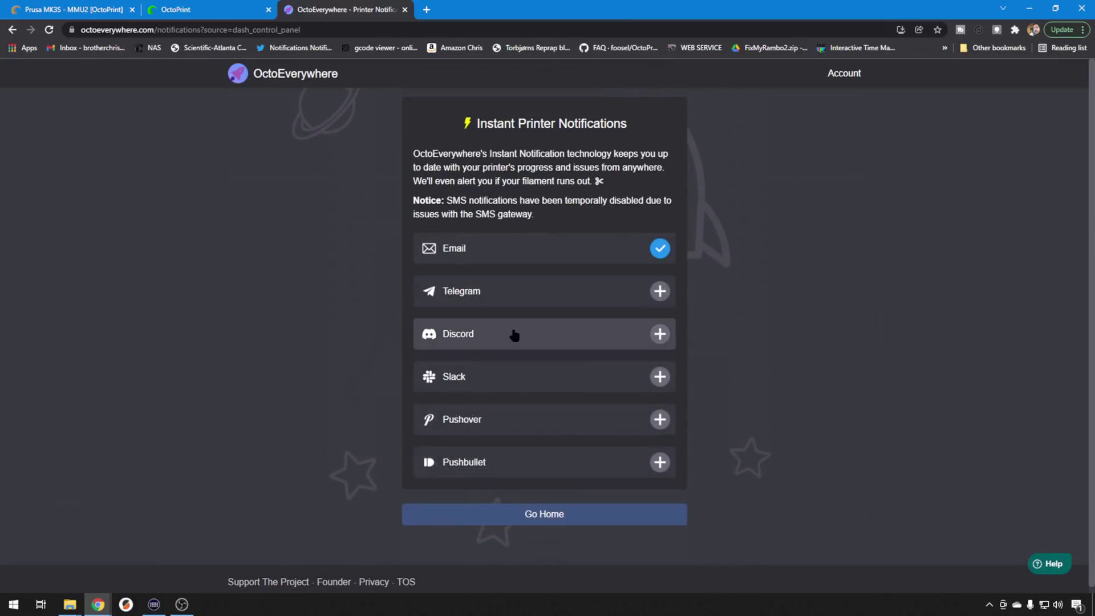
Step: Add Discord as a notification channel, switch it on and open its settings
{"action": "left_click", "coordinate": [660, 334]}
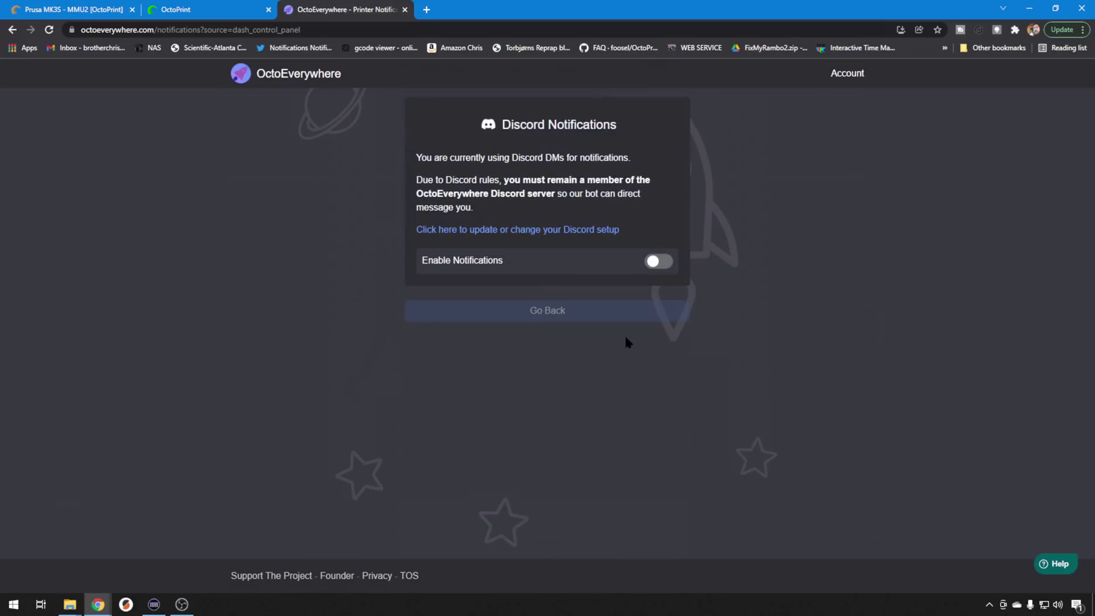
{"action": "left_click", "coordinate": [654, 261]}
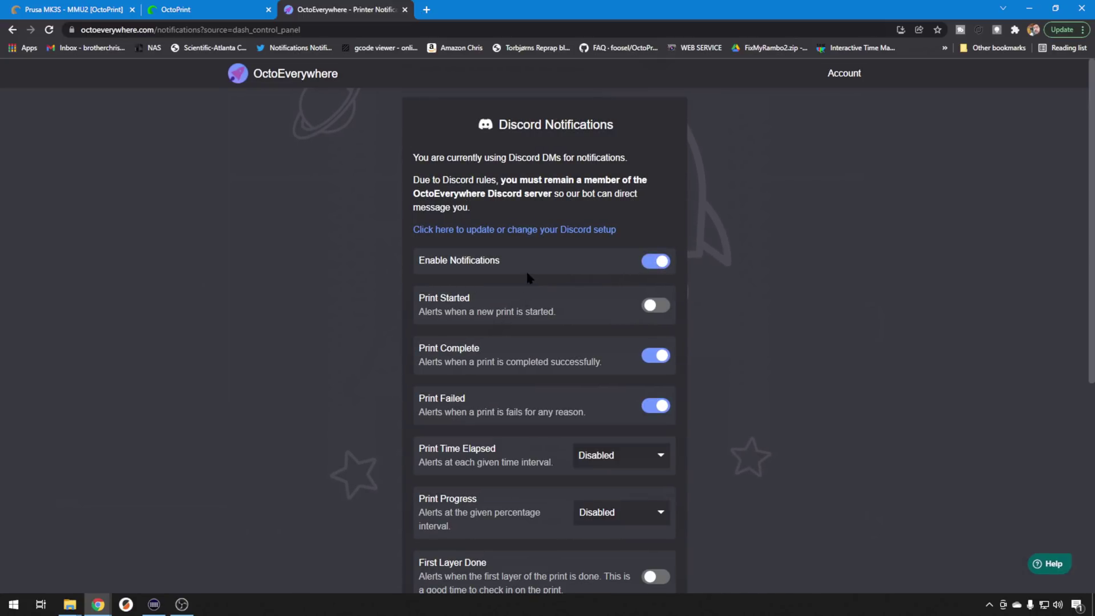
{"action": "left_click", "coordinate": [527, 230]}
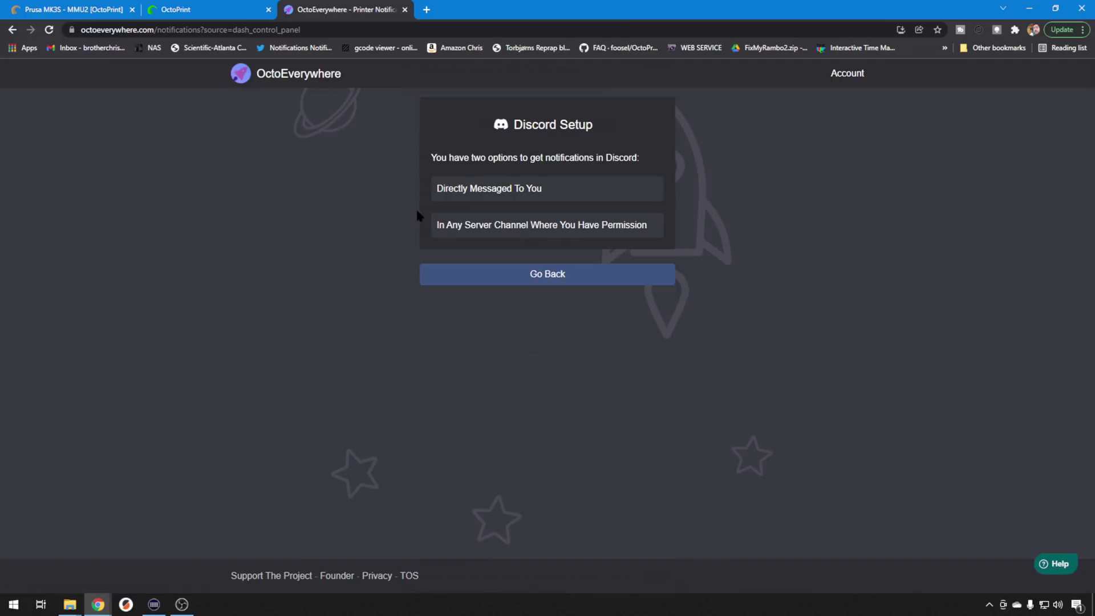
Step: Choose 'Directly Messaged To You' and accept the OctoEverywhere Discord server invite
{"action": "left_click", "coordinate": [500, 189]}
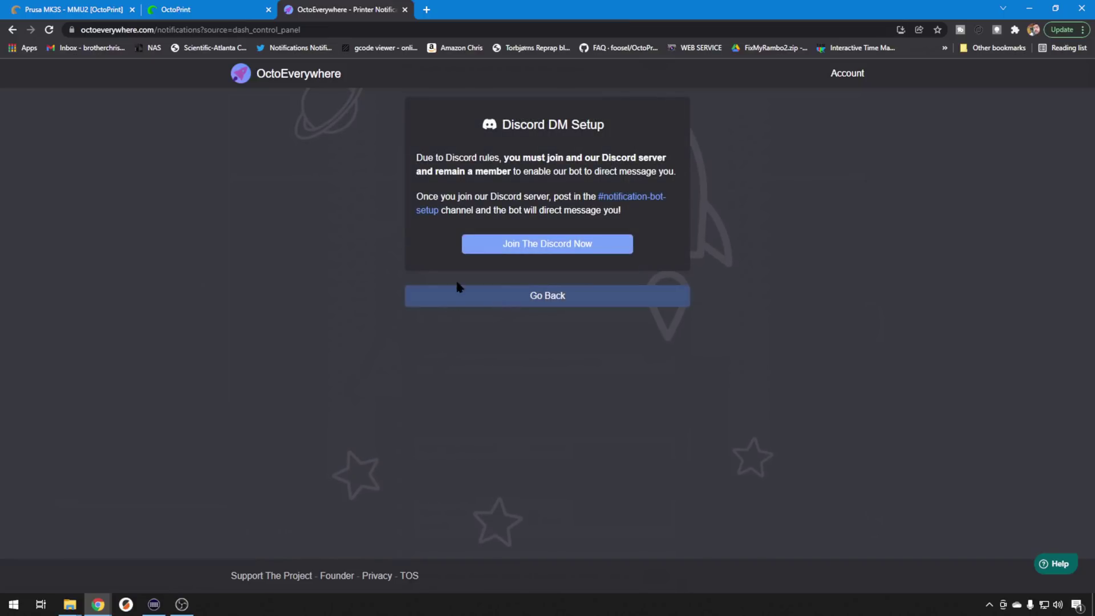
{"action": "left_click", "coordinate": [516, 245]}
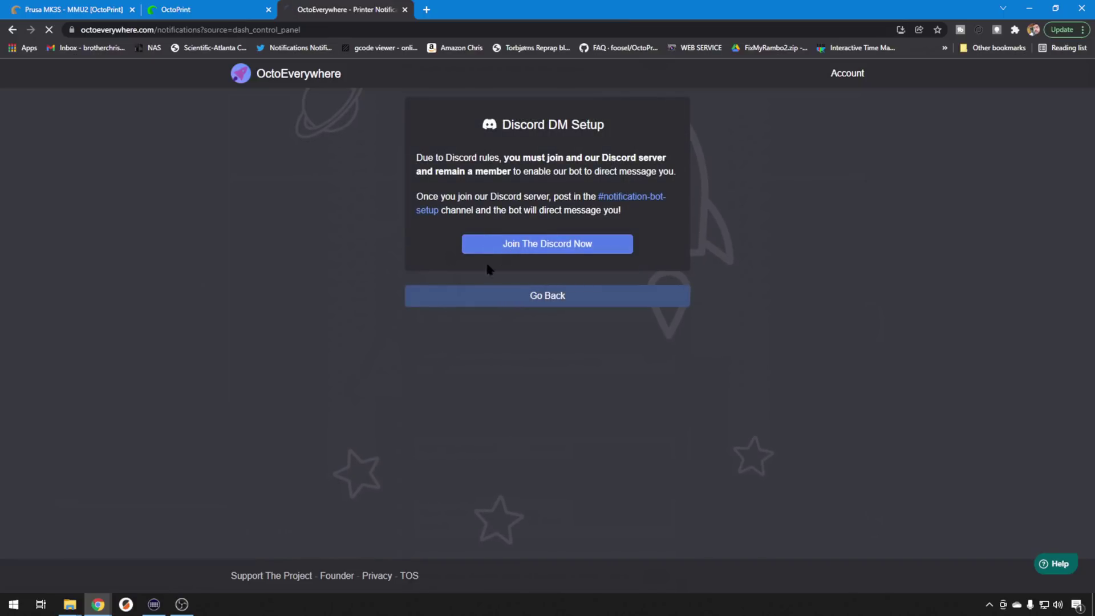
{"action": "left_click", "coordinate": [554, 391]}
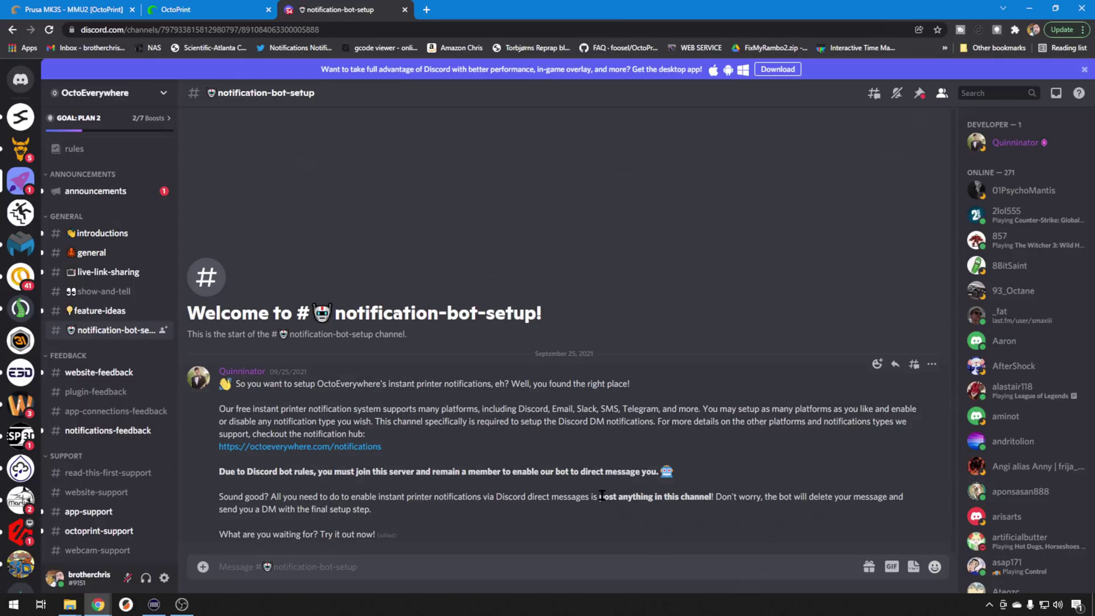
Step: Post 'post anything in this channel!' in notification-bot-setup, then follow the bot's DM setup link
{"action": "left_click_drag", "start_coordinate": [601, 496], "coordinate": [717, 498]}
{"action": "key", "text": "ctrl+c"}
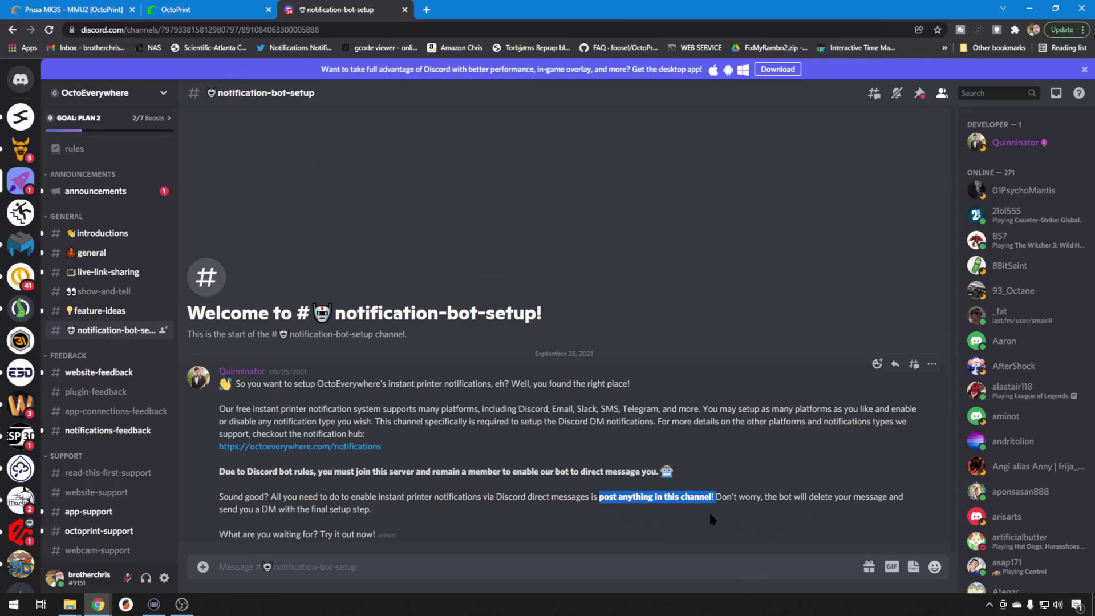
{"action": "left_click", "coordinate": [552, 565]}
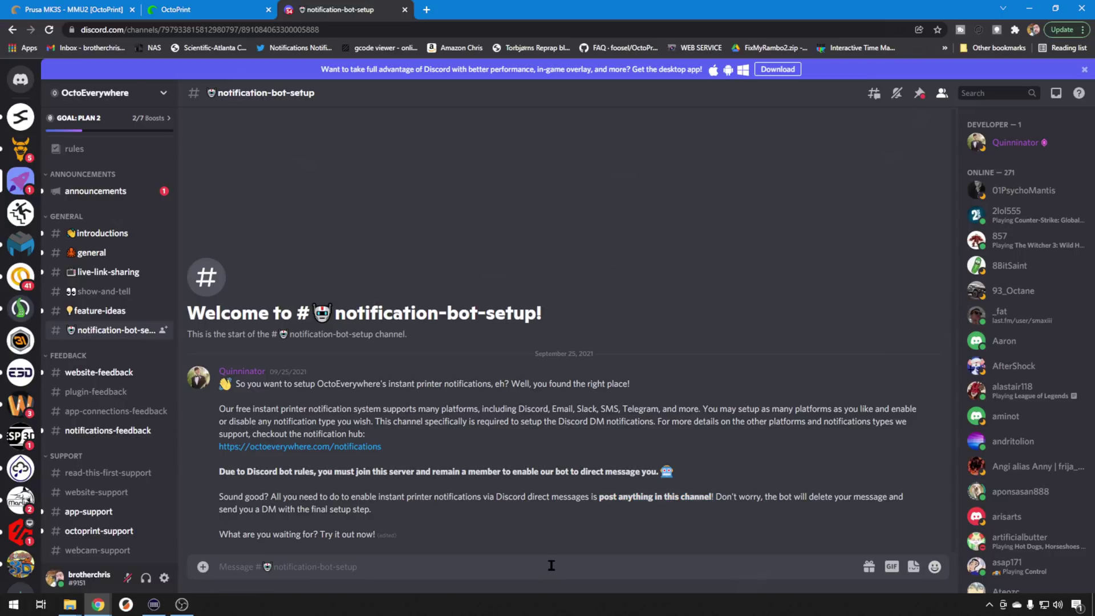
{"action": "key", "text": "ctrl+v"}
{"action": "key", "text": "Return"}
{"action": "left_click", "coordinate": [21, 111]}
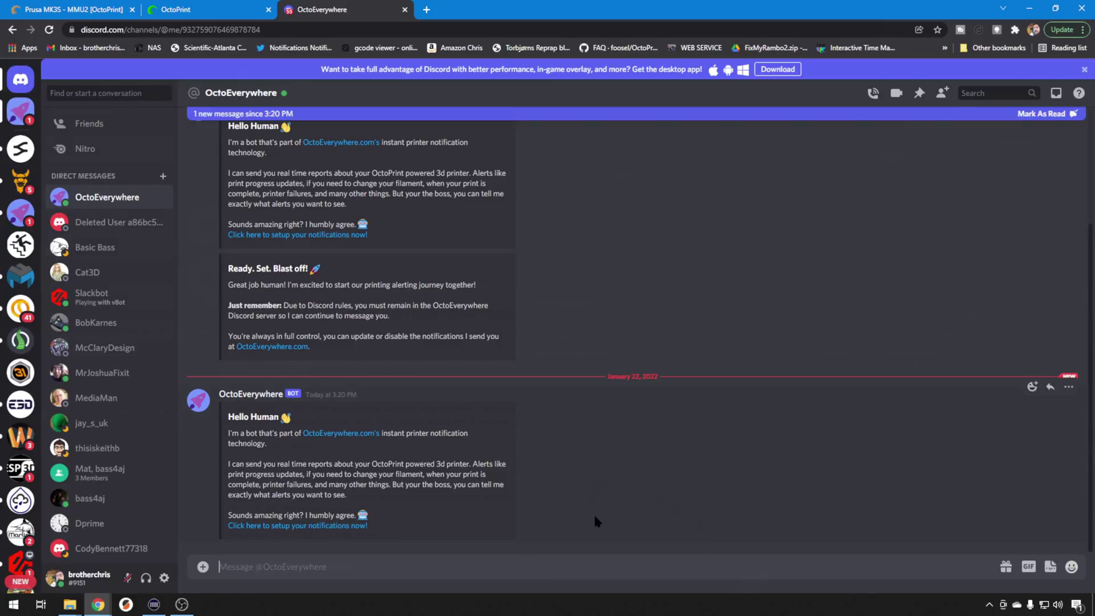
{"action": "left_click", "coordinate": [297, 525]}
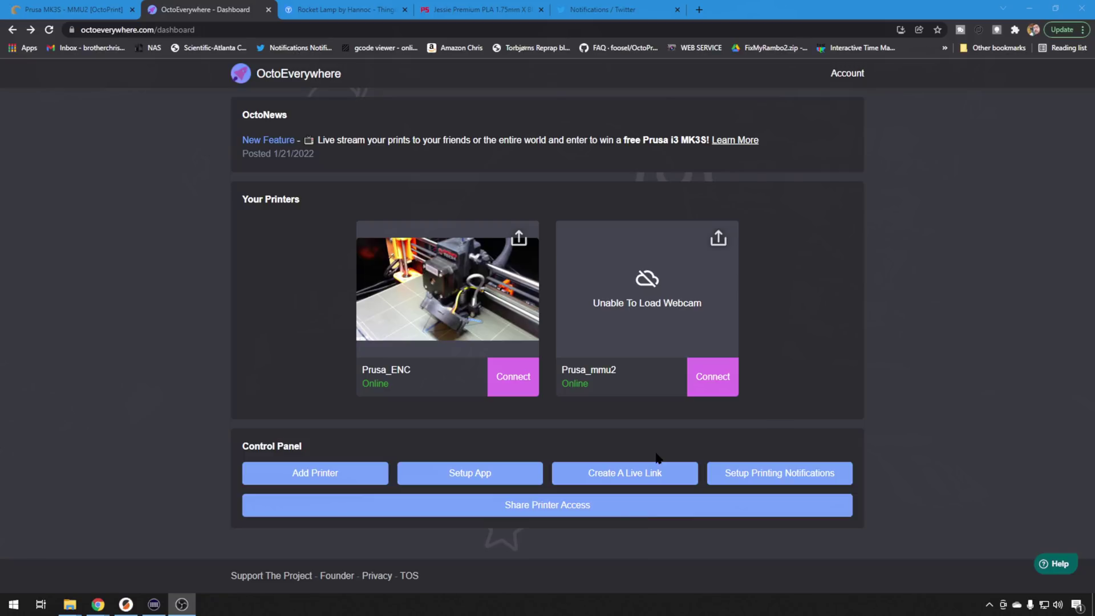
Step: Choose 'Create A Live Link' from the dashboard's Control Panel
{"action": "left_click", "coordinate": [643, 474]}
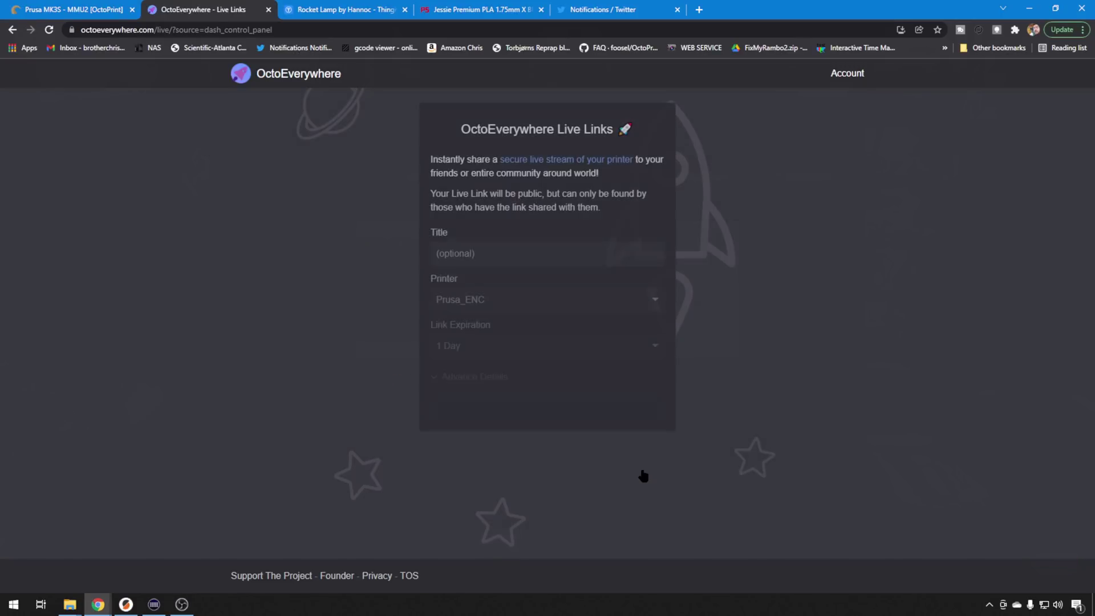
Step: Title the live link 'Rocket Lamp', set expiration to 1 Hour, and expand Advance Details
{"action": "left_click", "coordinate": [508, 256]}
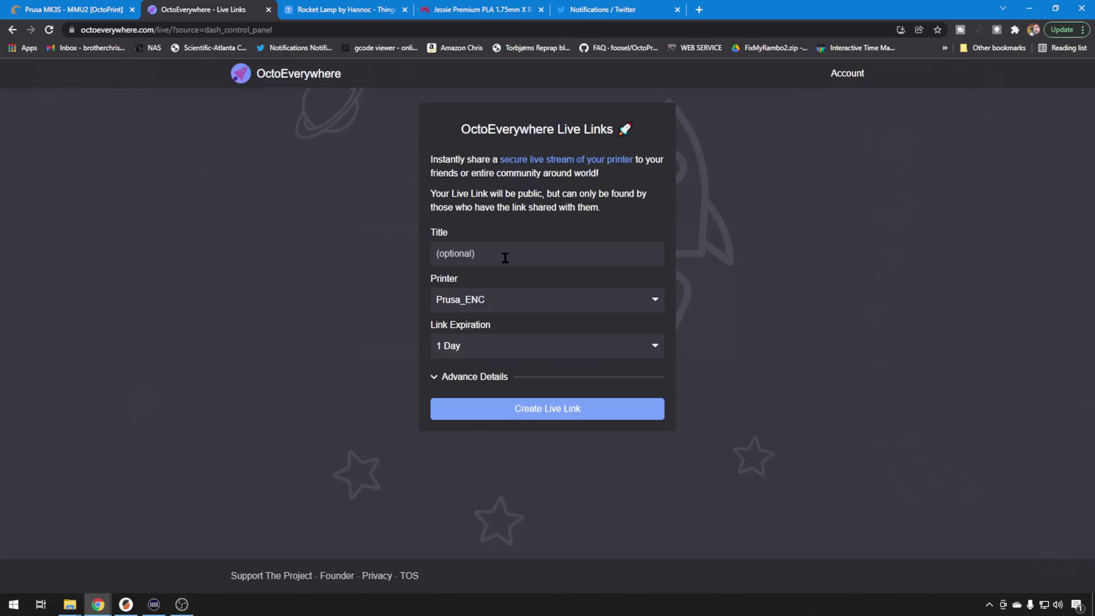
{"action": "type", "text": "Rocket Lamp"}
{"action": "left_click", "coordinate": [652, 348]}
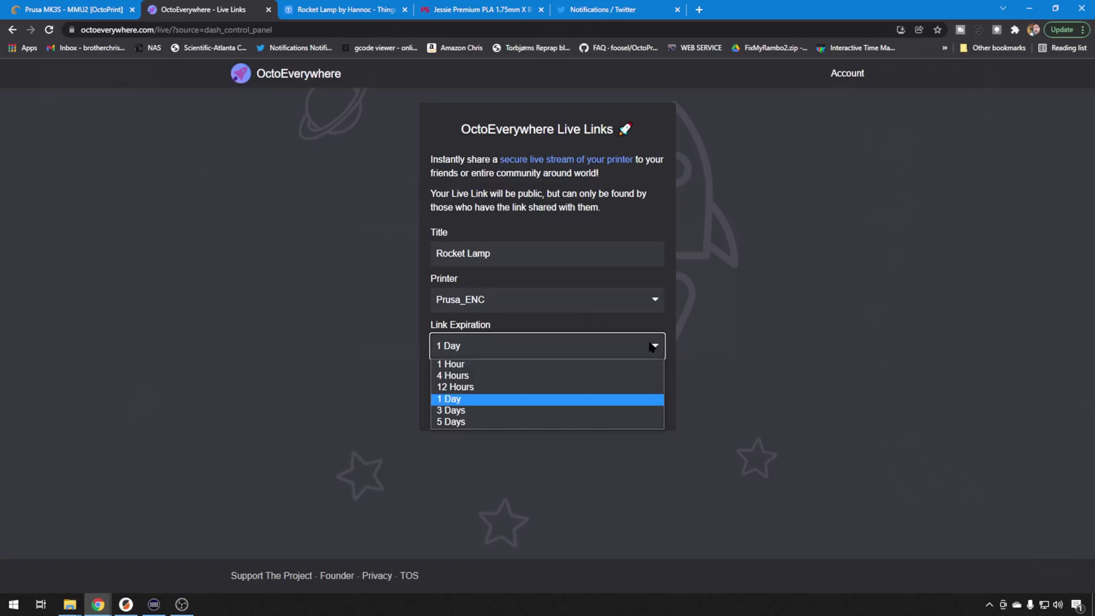
{"action": "left_click", "coordinate": [597, 366]}
{"action": "left_click", "coordinate": [456, 380]}
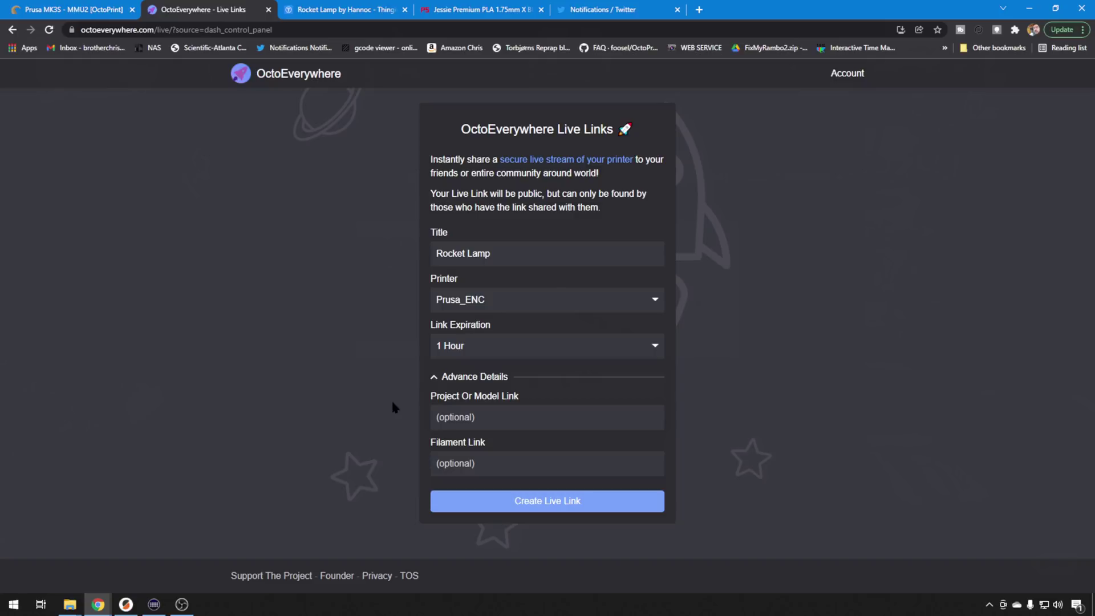
Step: Add the Thingiverse model and Printed Solid filament URLs, then create the live link
{"action": "key", "text": "ctrl+Tab"}
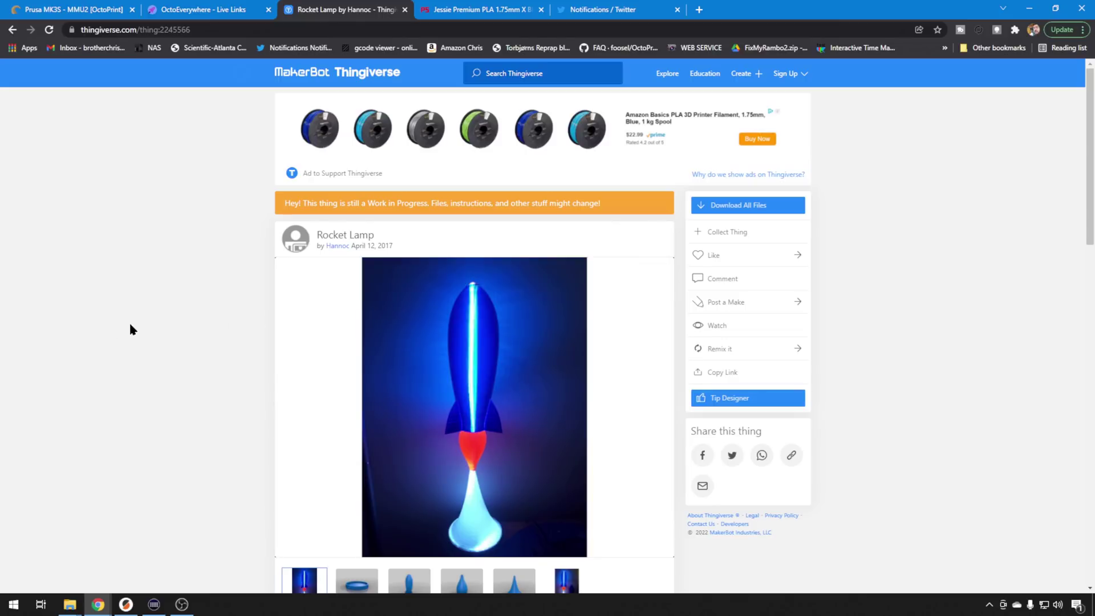
{"action": "key", "text": "ctrl+Tab"}
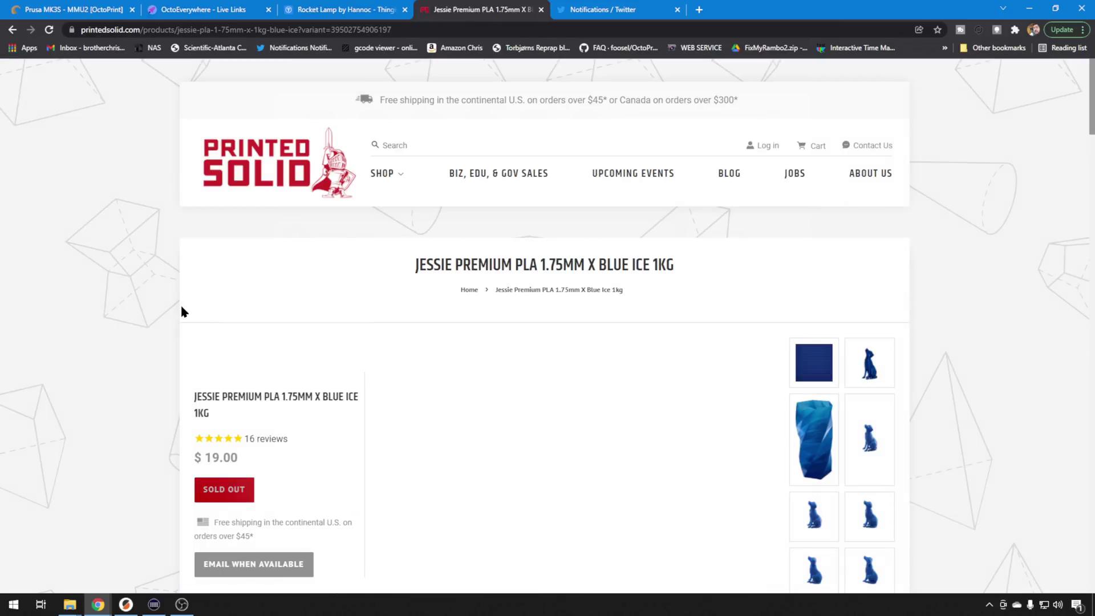
{"action": "left_click", "coordinate": [206, 10]}
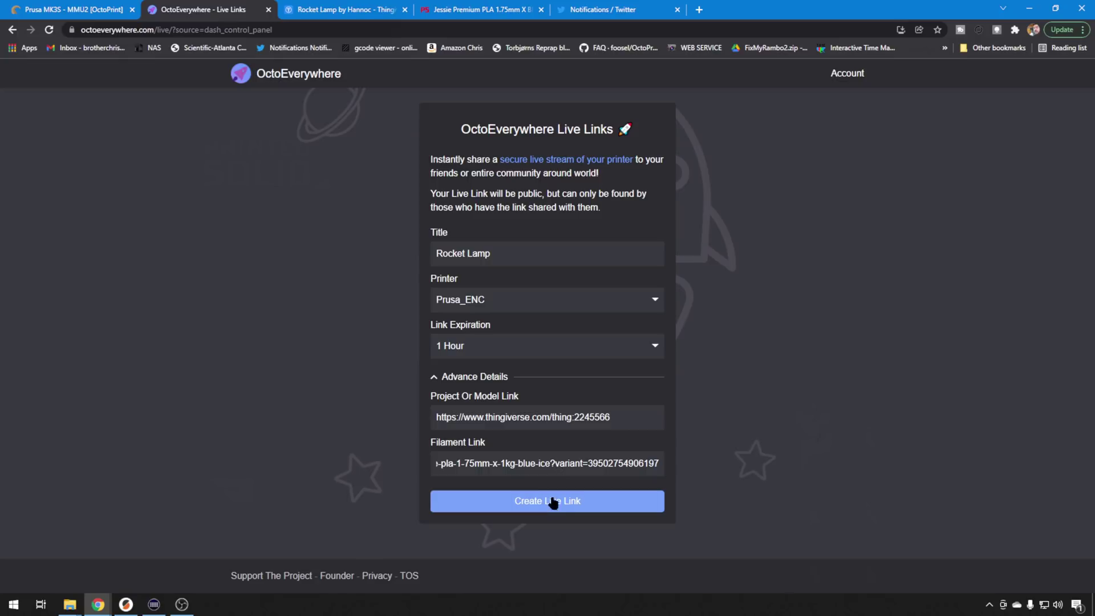
{"action": "left_click", "coordinate": [557, 501]}
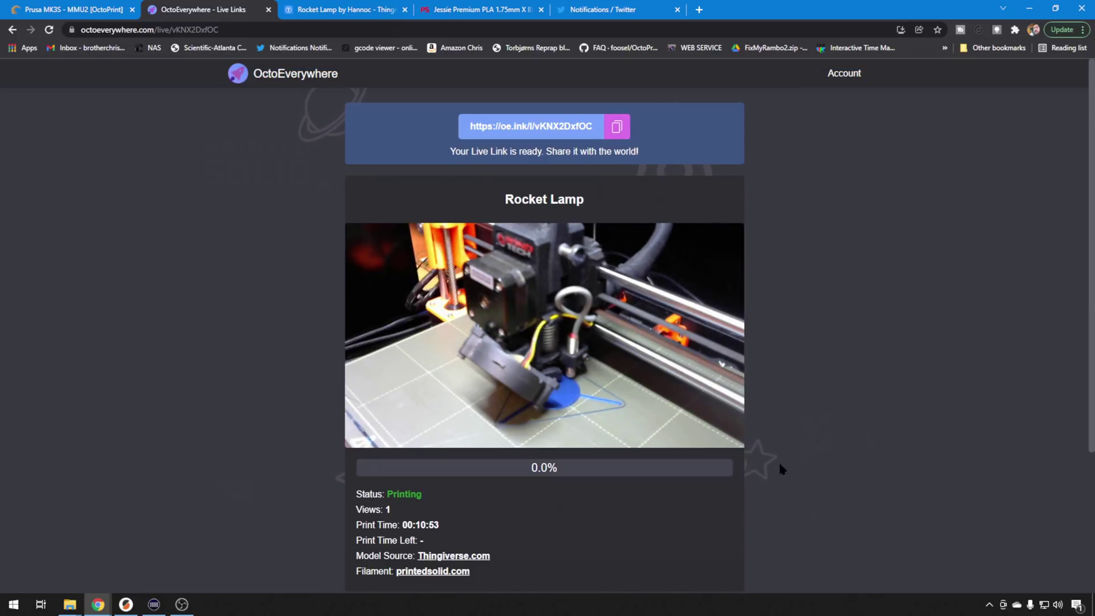
Step: Scroll down to the ready Rocket Lamp live link URL
{"action": "scroll", "coordinate": [777, 489], "scroll_direction": "down", "scroll_amount": 3}
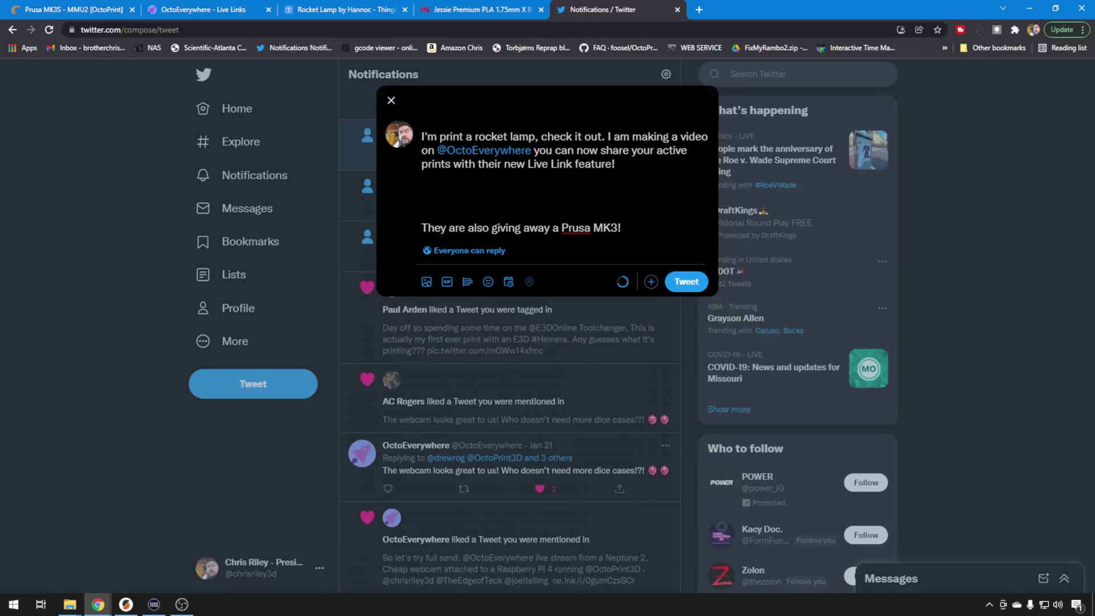
Step: Paste the Rocket Lamp live link onto the tweet's empty line
{"action": "right_click", "coordinate": [486, 197]}
{"action": "left_click", "coordinate": [514, 306]}
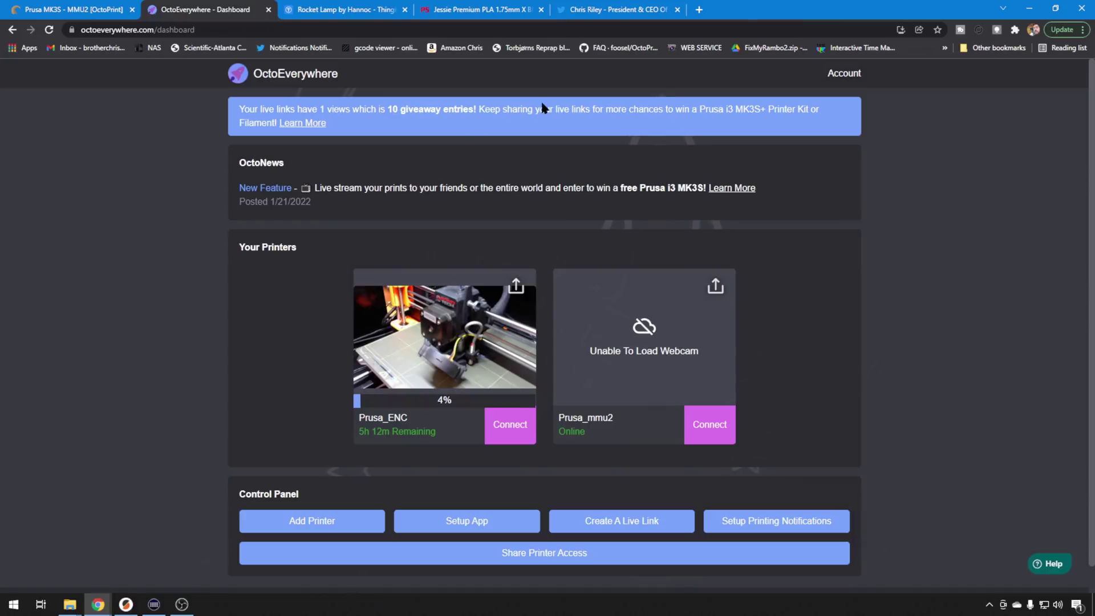
Step: Open the giveaway's Learn More page and scroll through the supporter perks
{"action": "left_click", "coordinate": [302, 122]}
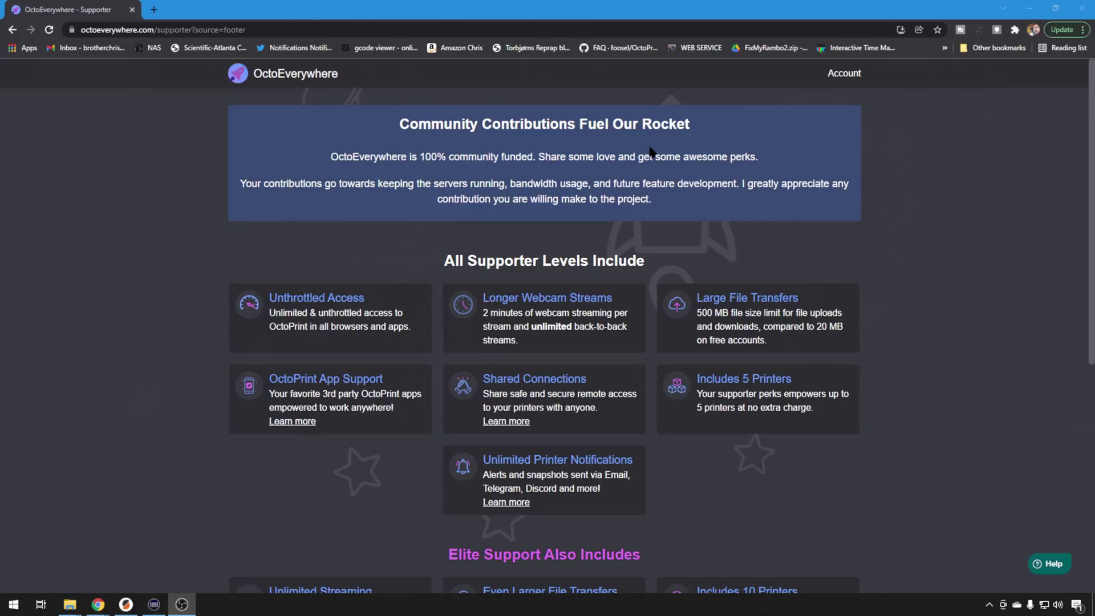
{"action": "scroll", "coordinate": [546, 334], "scroll_direction": "down", "scroll_amount": 6}
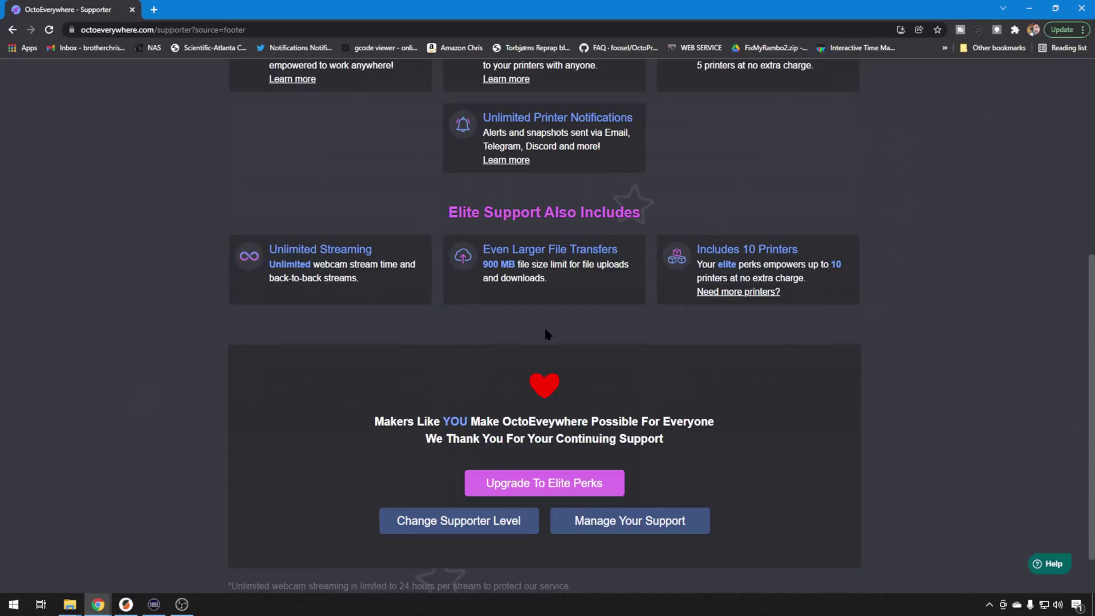